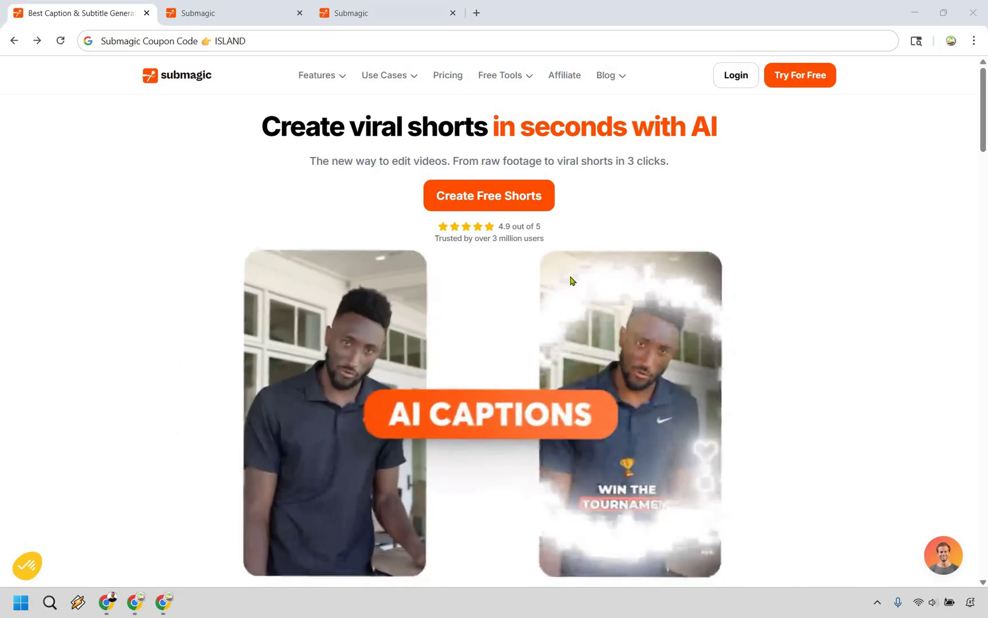
- Switch to the Submagic dashboard and start a new Generate Captions project
left_click(205, 13)
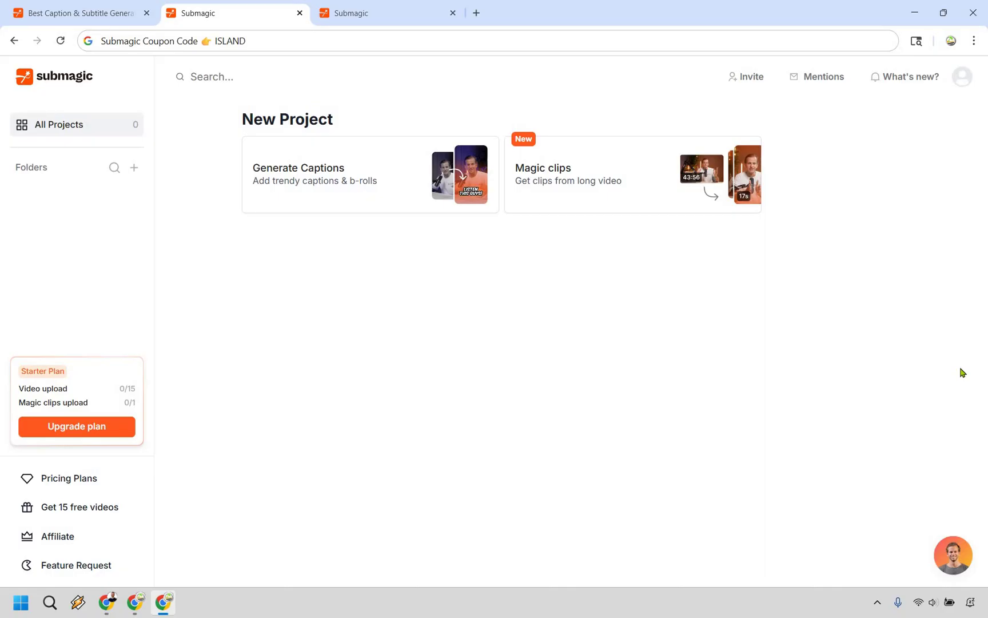
left_click(360, 168)
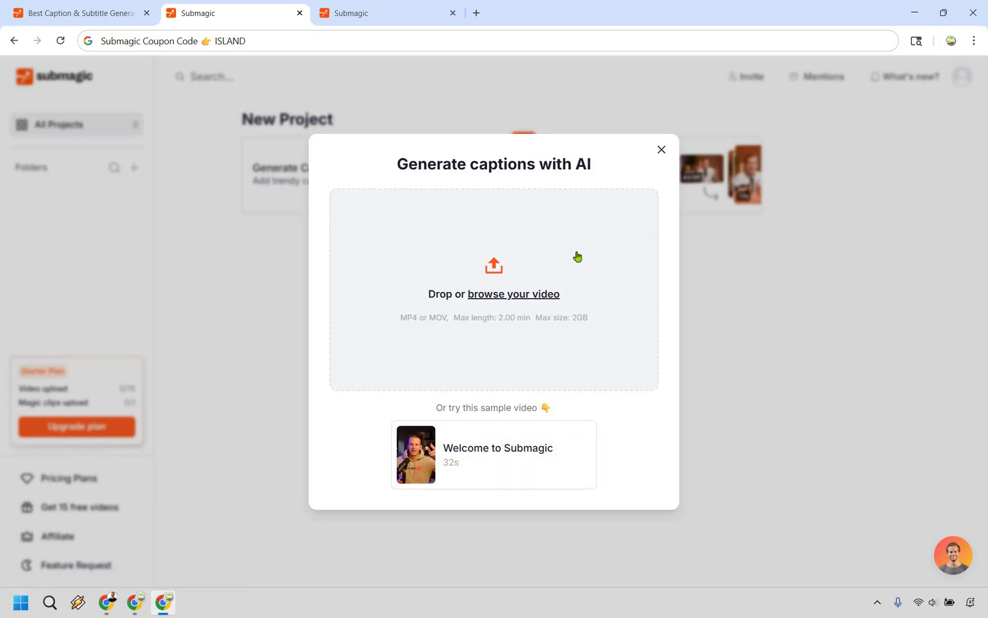
- Load the backyard video, keep US English as the caption language, and generate captions
left_click(510, 293)
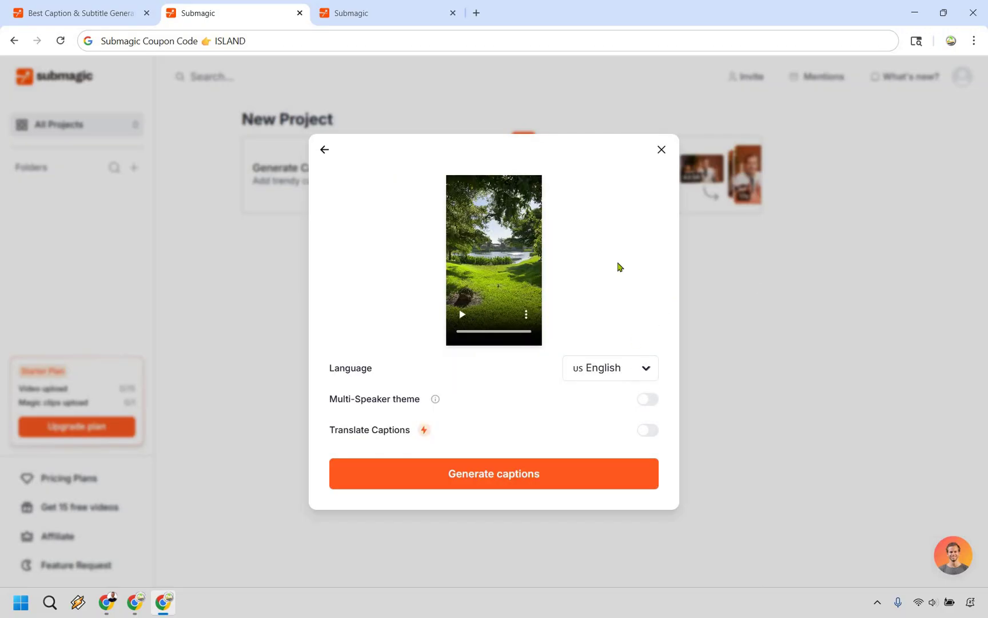
left_click(610, 368)
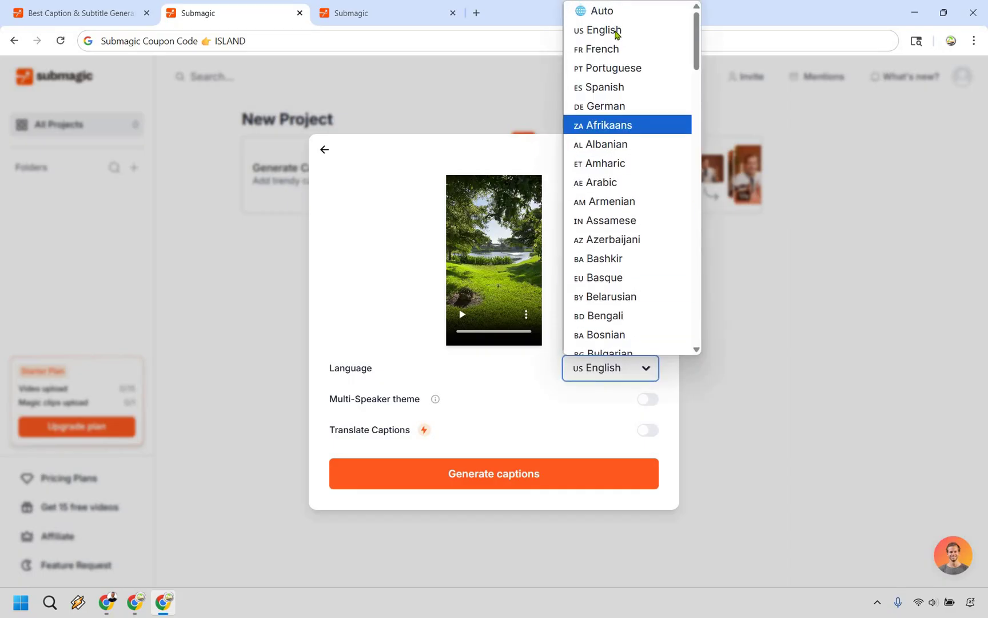
key("Up")
key("Up")
key("Up")
key("Up")
key("Up")
key("Up")
key("Down")
key("Down")
key("Down")
key("Down")
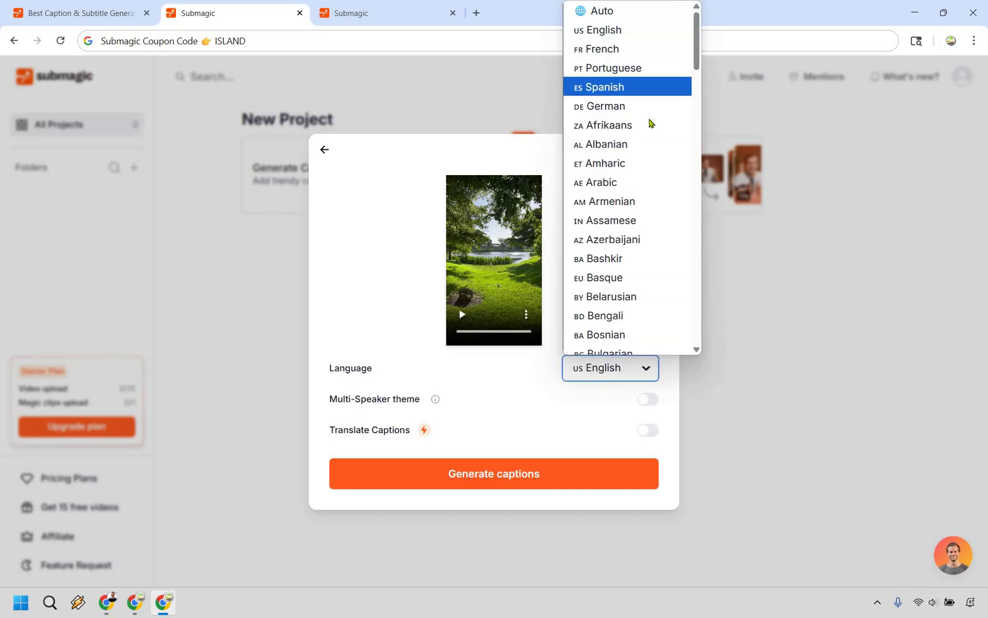
scroll(650, 126, "down", 5)
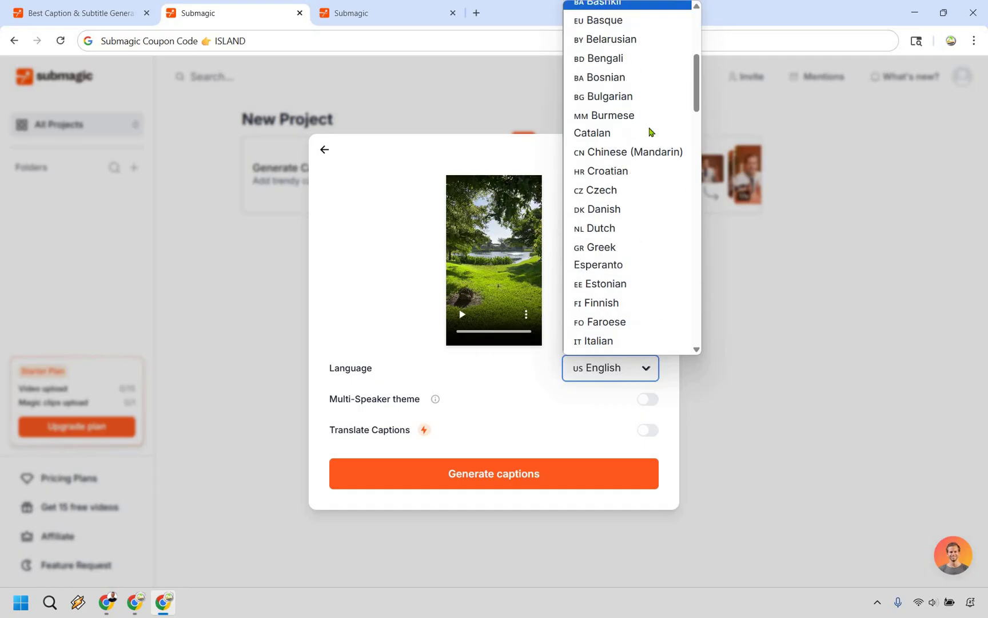
scroll(649, 132, "down", 5)
scroll(650, 131, "down", 10)
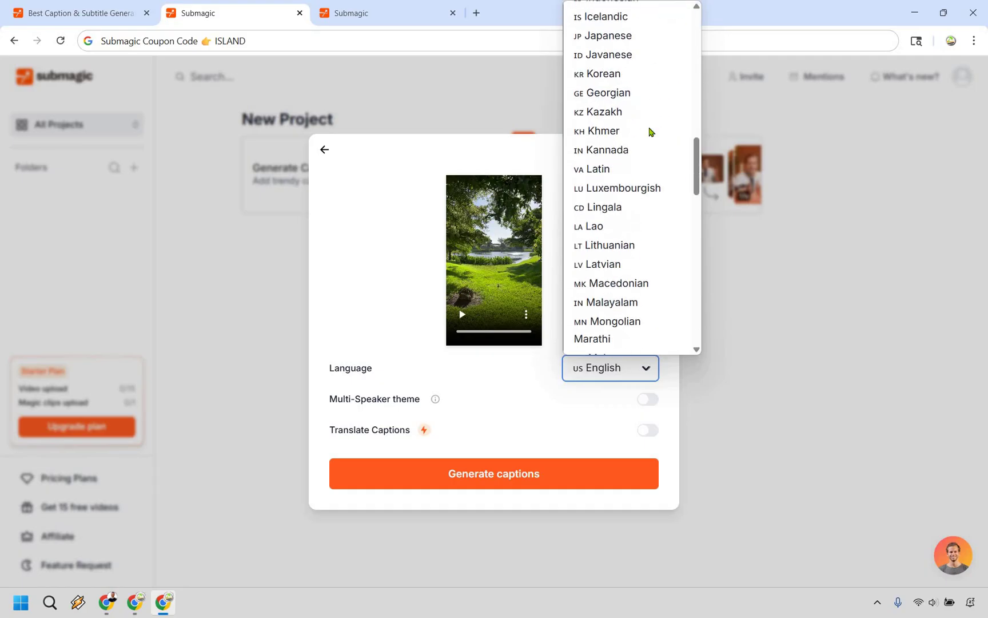
scroll(649, 132, "down", 5)
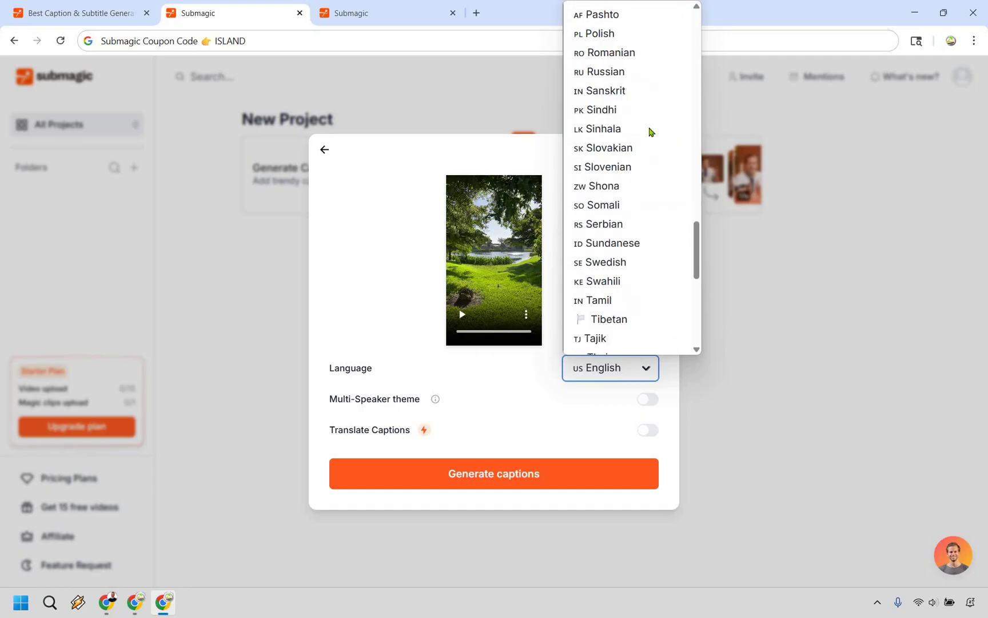
scroll(650, 131, "down", 8)
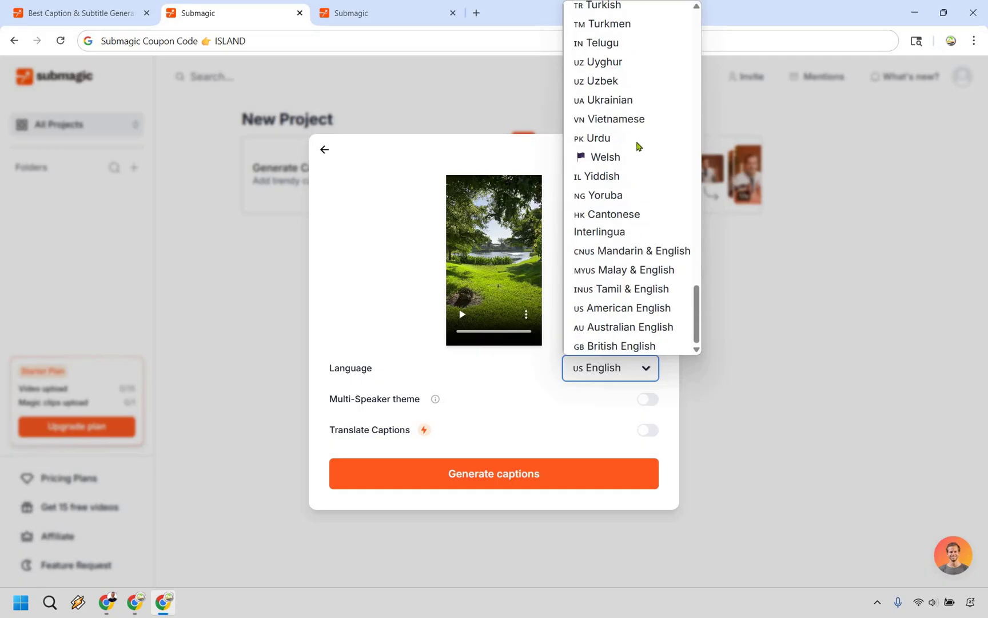
left_click(435, 401)
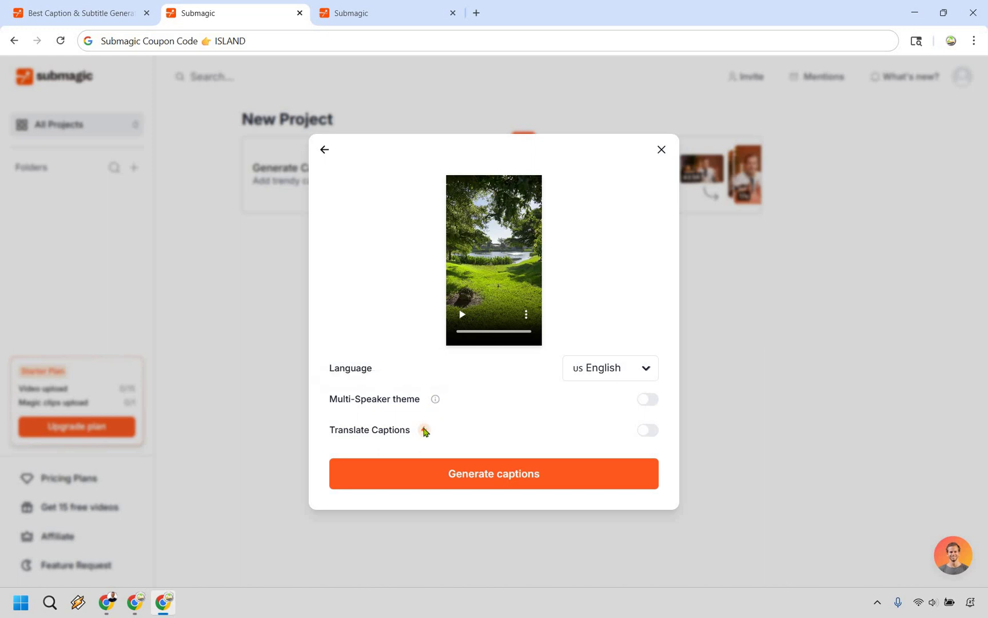
mouse_move(424, 431)
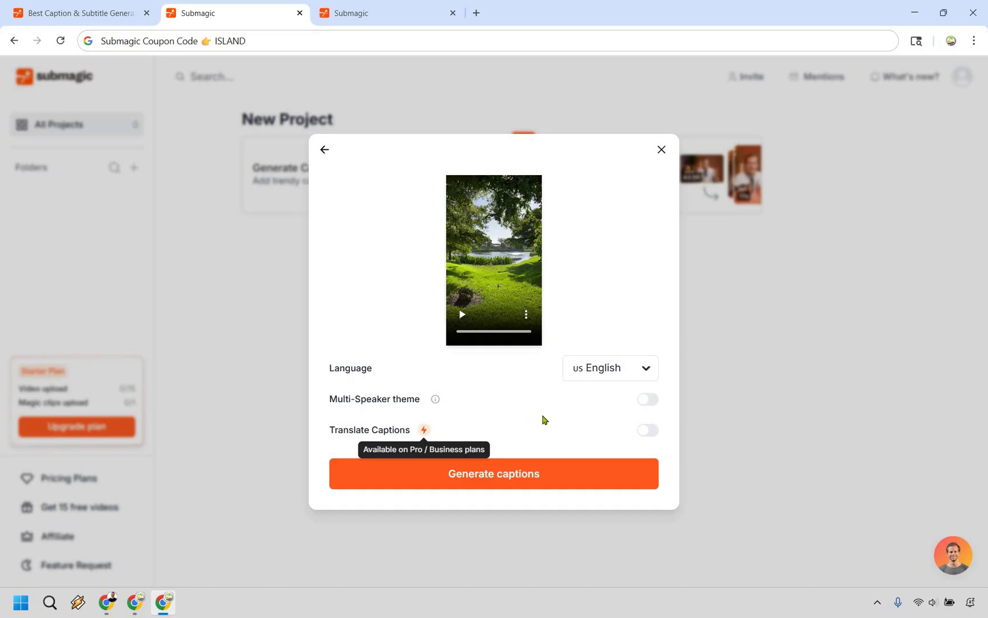
left_click(535, 477)
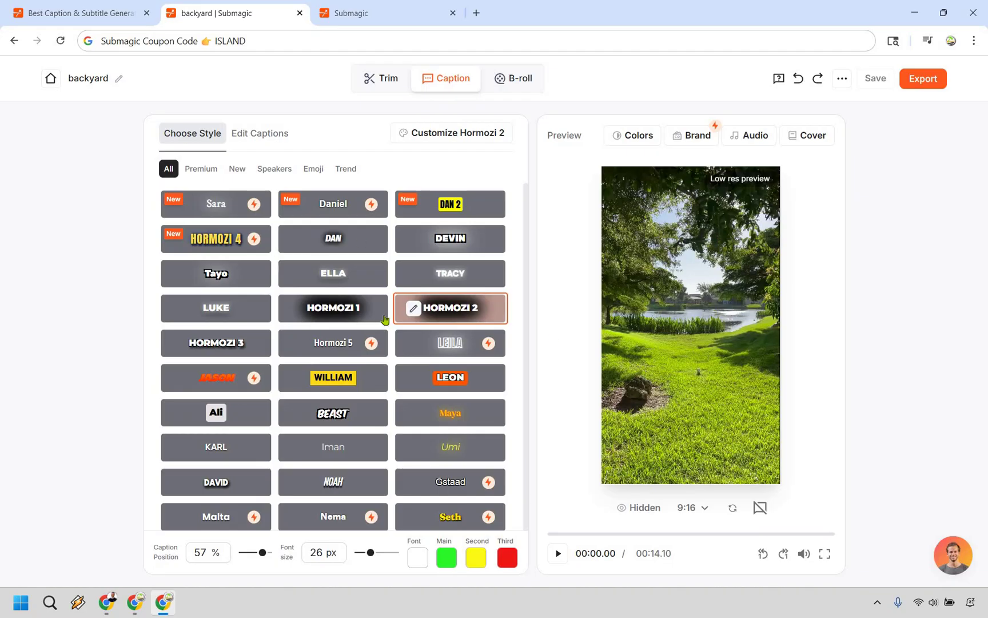
- Preview the captions and try the DEVIN and TRACY caption styles
left_click(584, 535)
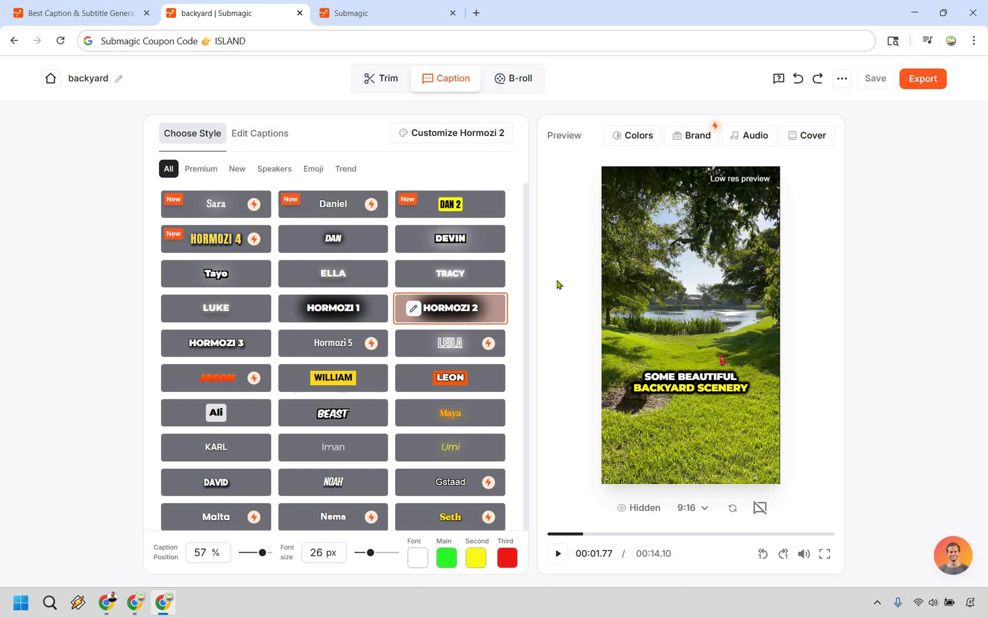
left_click(546, 533)
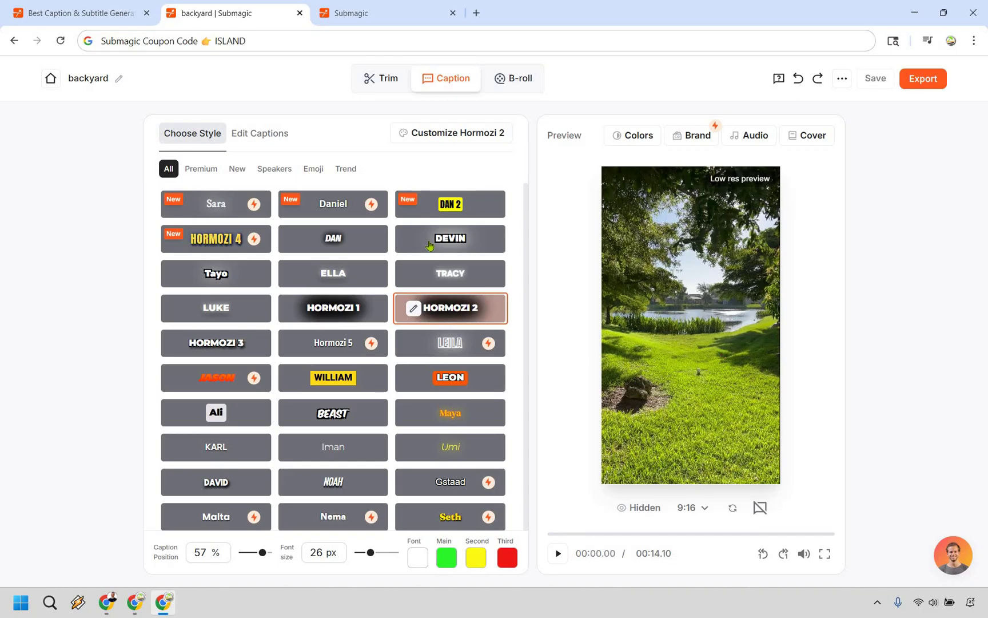
left_click(430, 245)
left_click(432, 271)
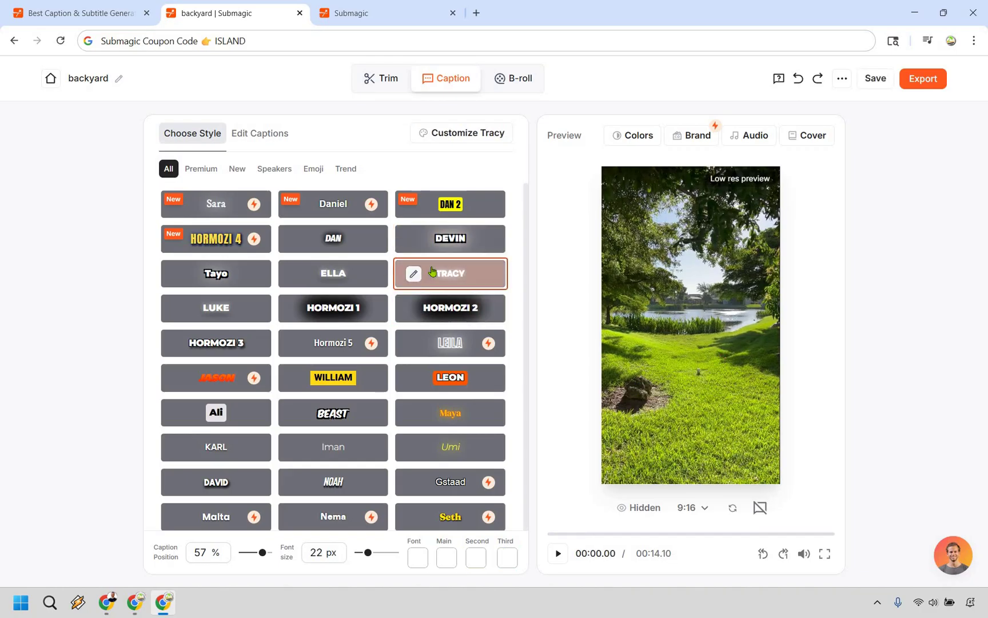
left_click(599, 535)
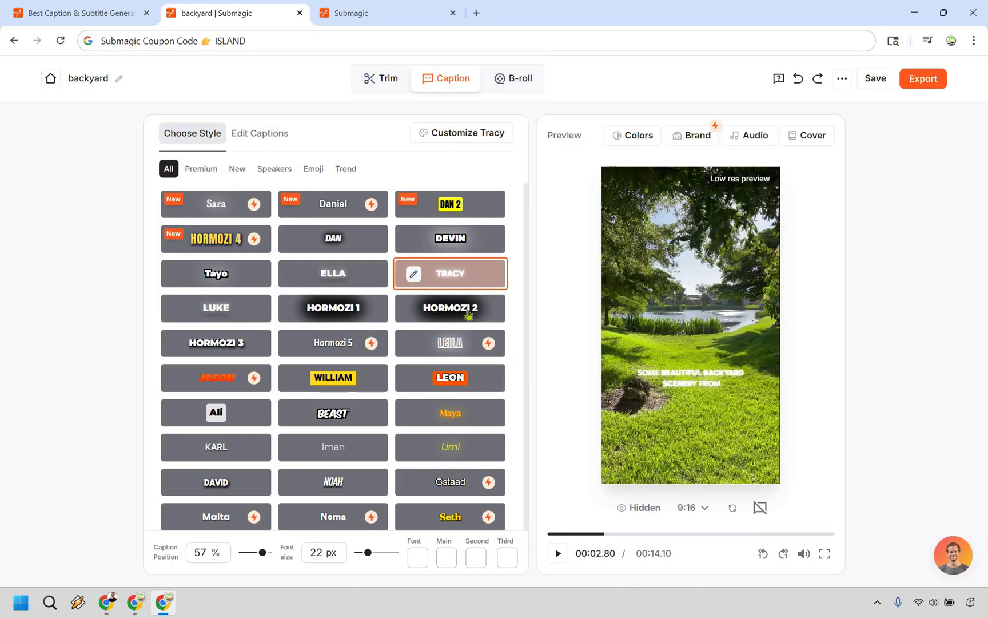
- Compare the DAN 2, Sara, Daniel, DAN and HORMOZI 1 styles, settling on HORMOZI 2
left_click(453, 206)
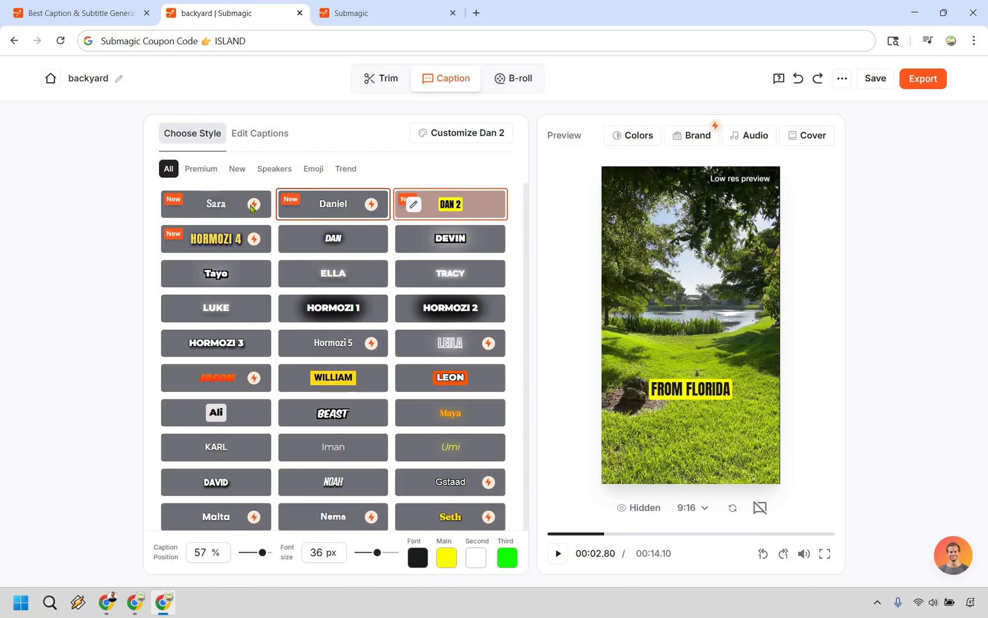
left_click(226, 207)
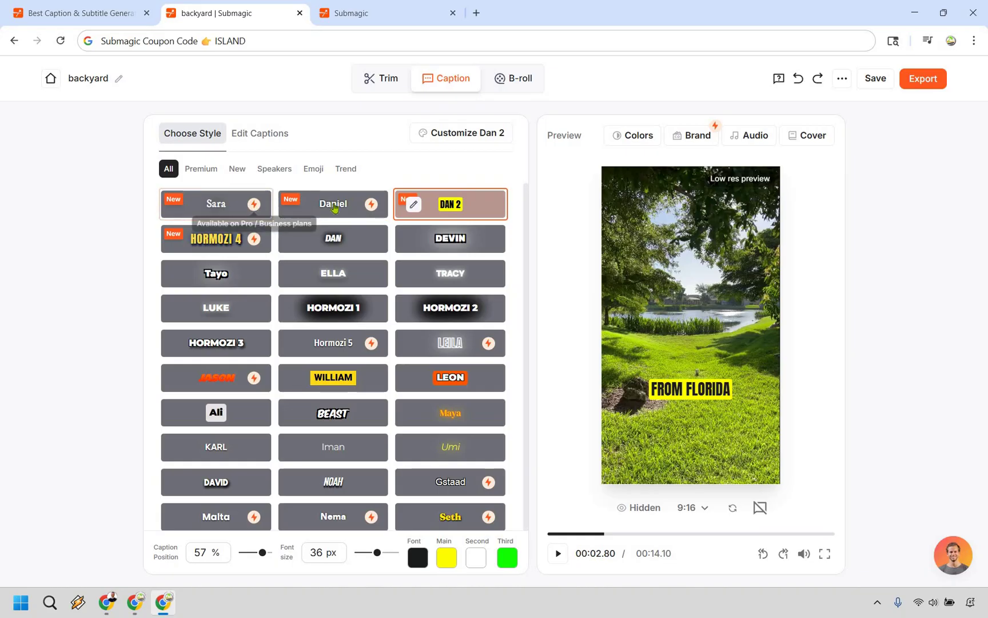
left_click(333, 240)
left_click(465, 237)
left_click(455, 307)
left_click(347, 311)
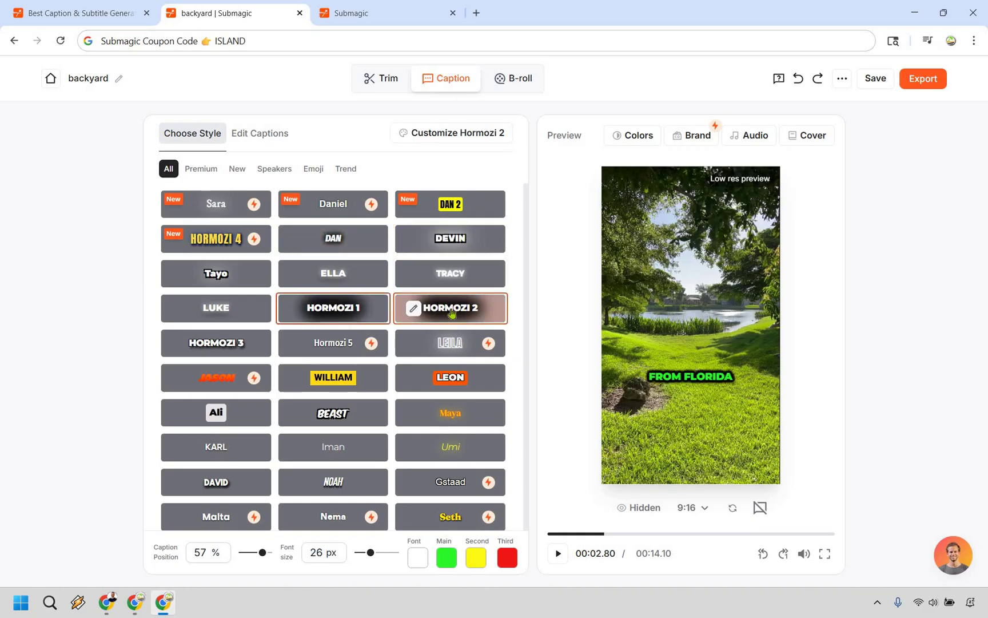
left_click(470, 379)
scroll(460, 357, "down", 1)
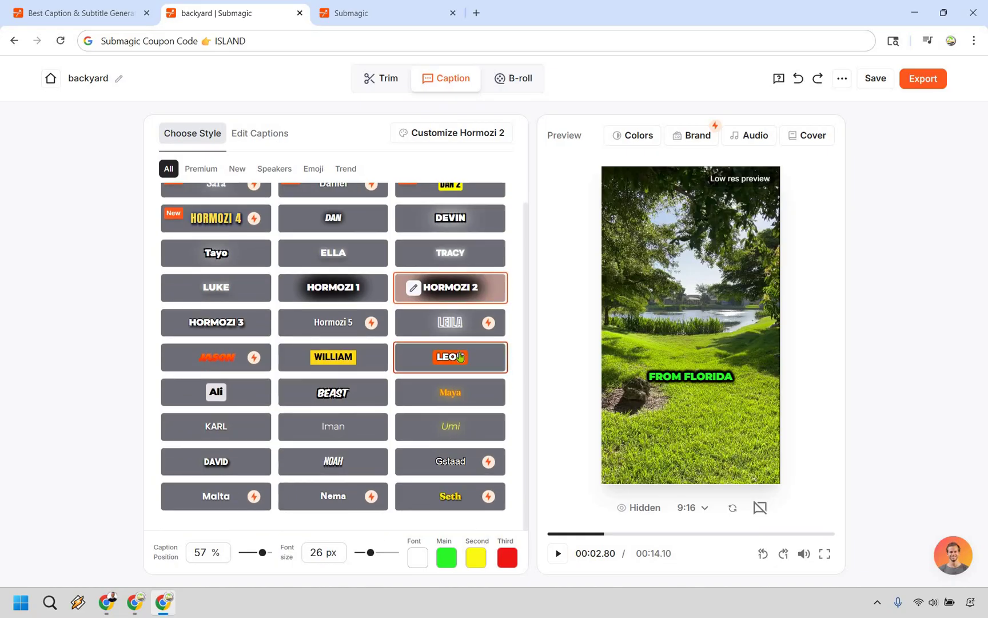
scroll(460, 356, "up", 1)
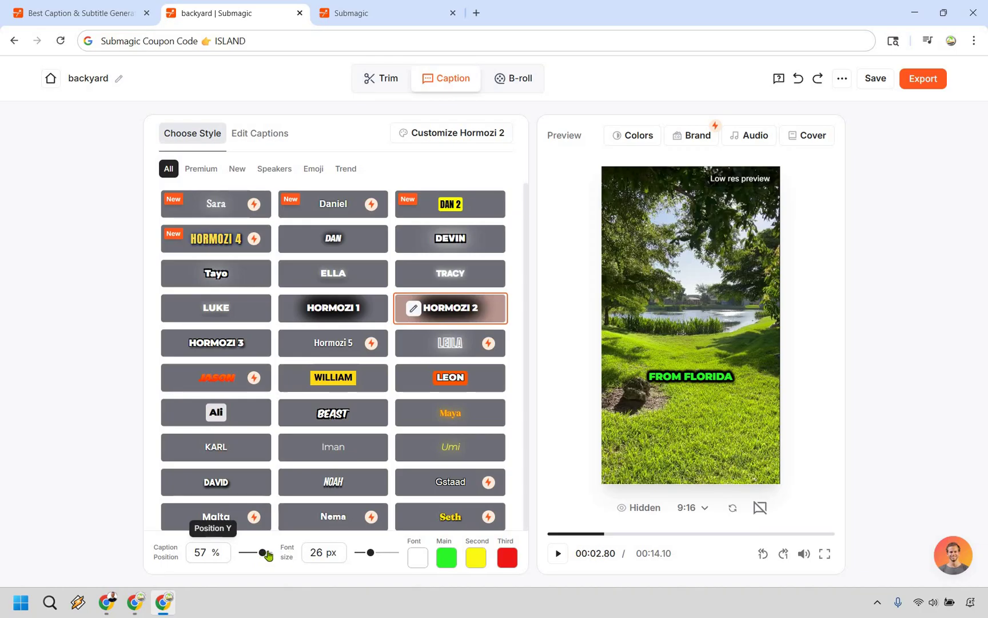
- Lower the captions to 69% position and enlarge the font from 26 to 36 px
left_click_drag(269, 554, 279, 553)
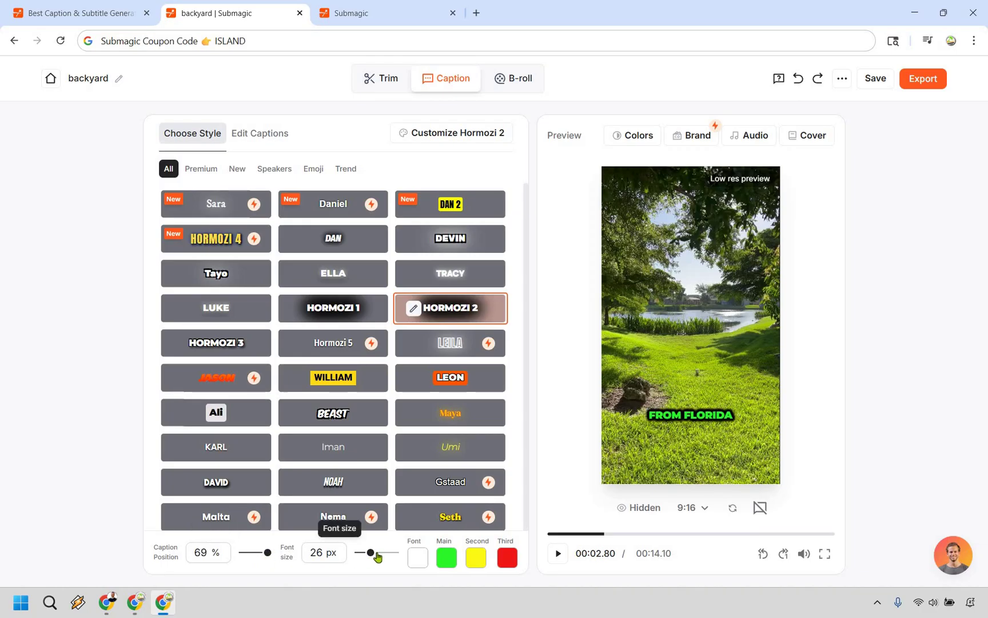
left_click_drag(377, 556, 383, 556)
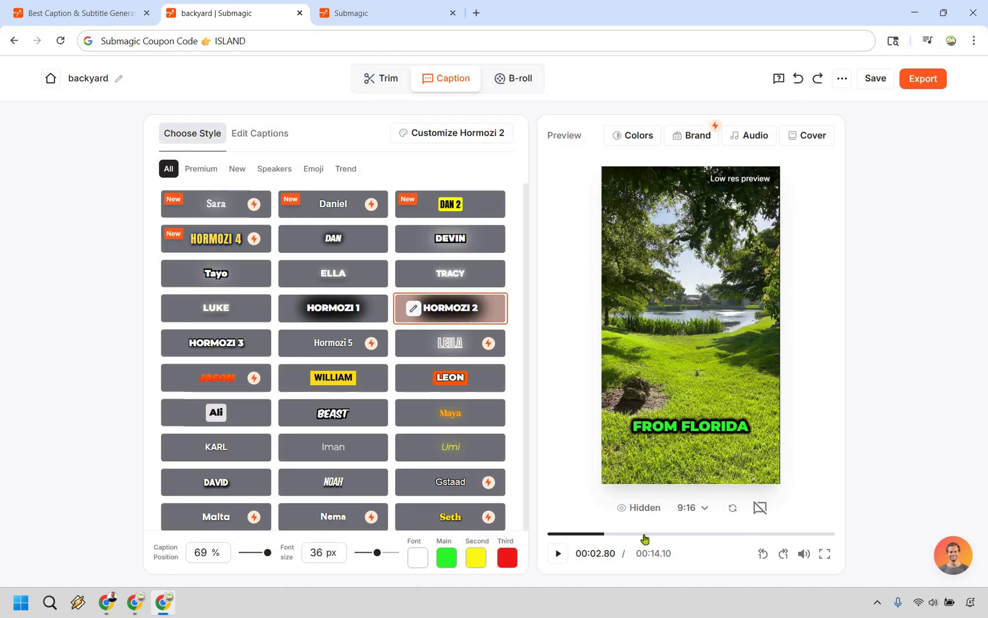
left_click(644, 534)
left_click(681, 534)
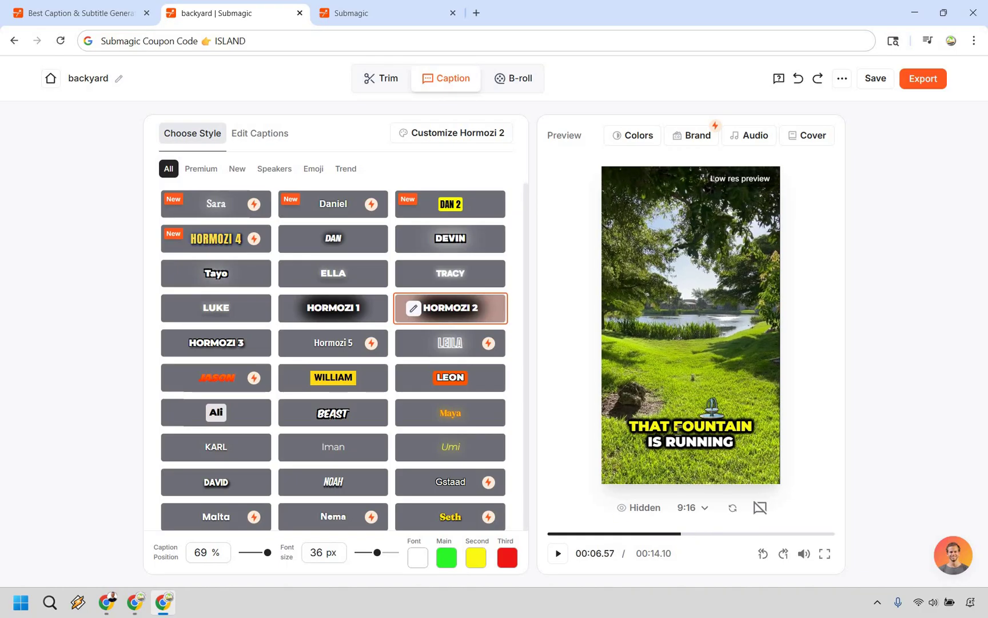
- Switch to the editable caption list and scroll down to the last caption line
left_click(265, 137)
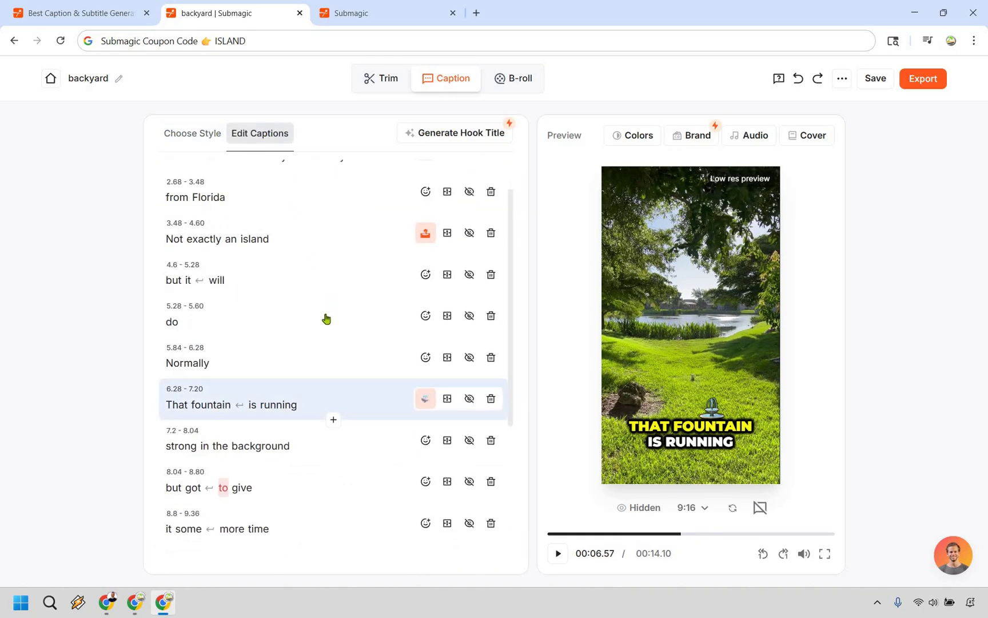
scroll(313, 296, "up", 2)
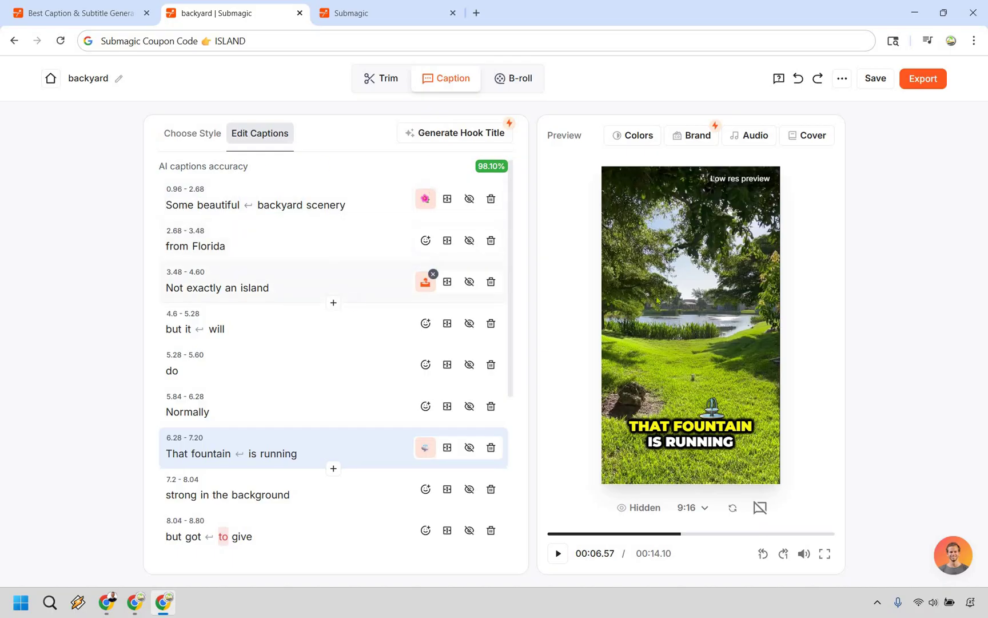
scroll(357, 321, "down", 1)
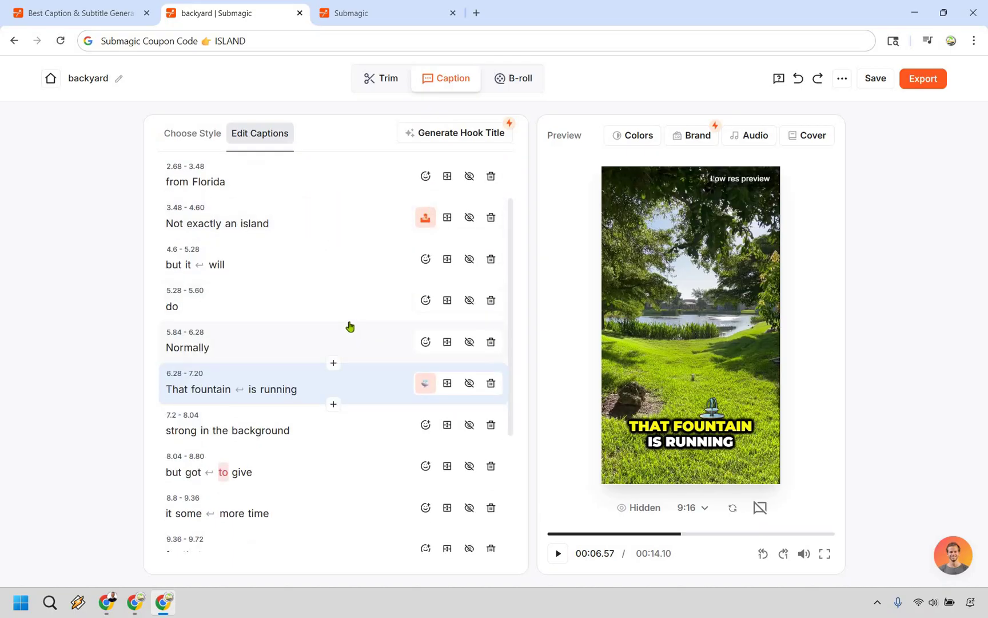
scroll(350, 326, "down", 3)
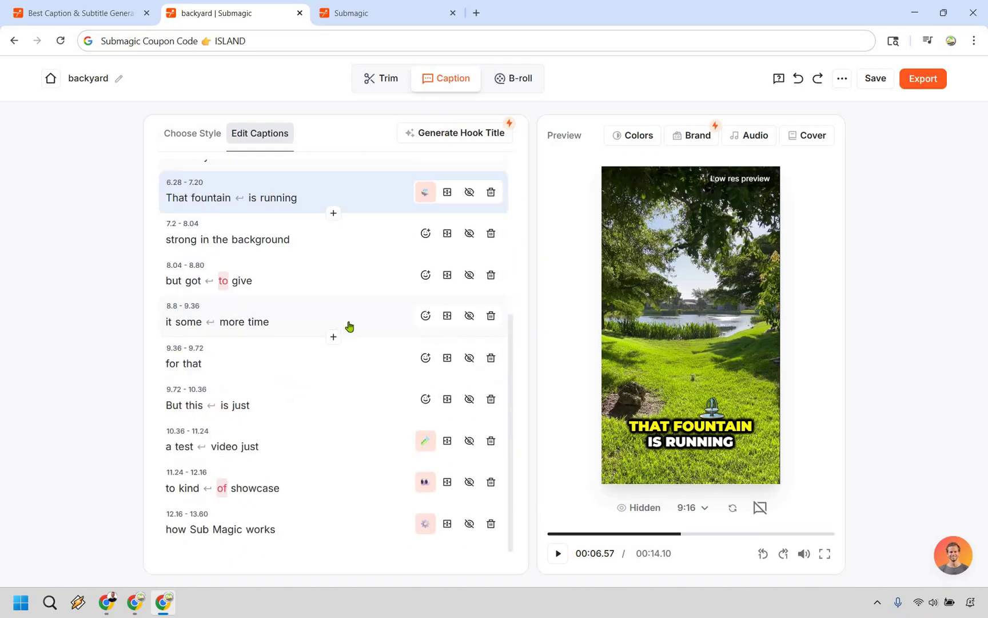
- Correct the last caption's word to 'Submagic', deleting the leftover duplicate 'Magic'
left_click(216, 530)
left_click(200, 529)
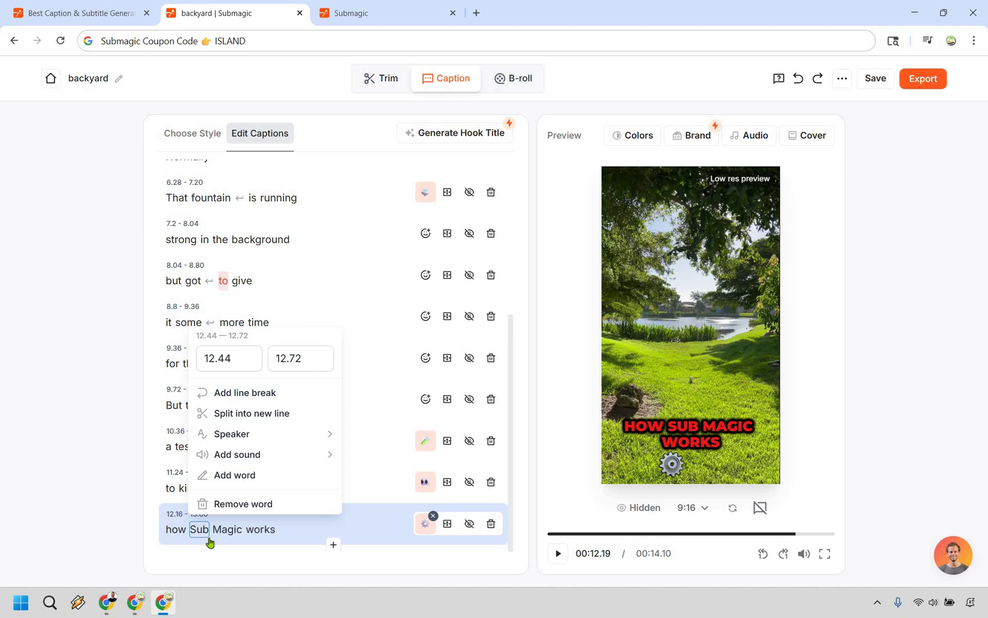
type("magic")
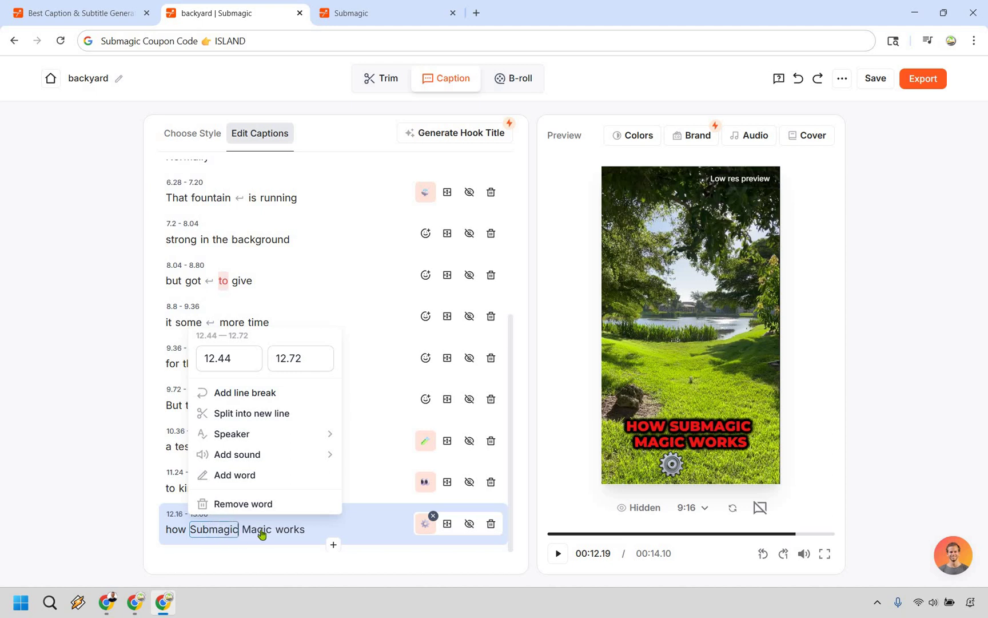
left_click(258, 529)
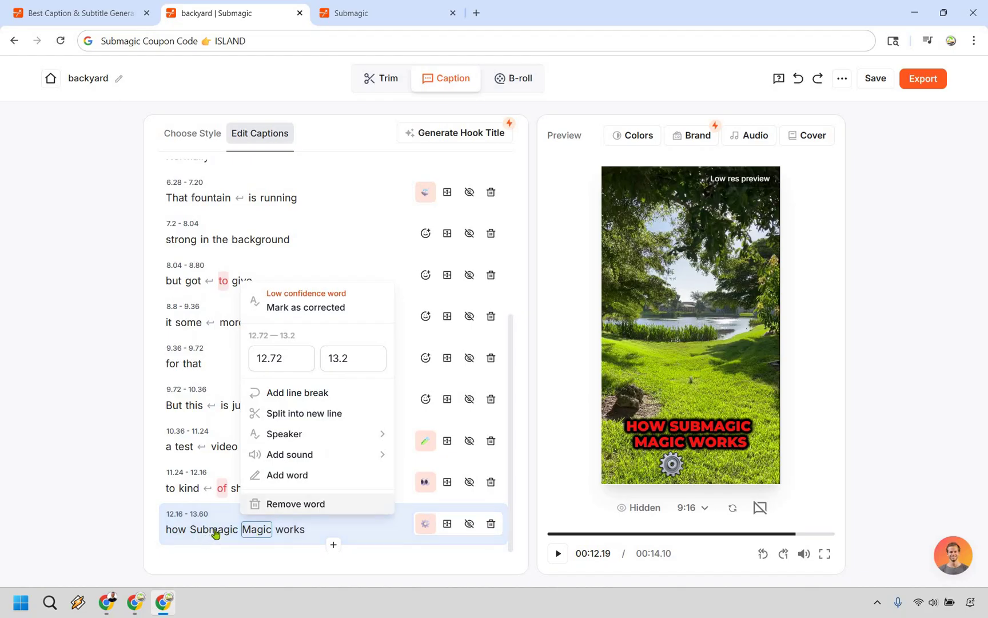
key("BackSpace")
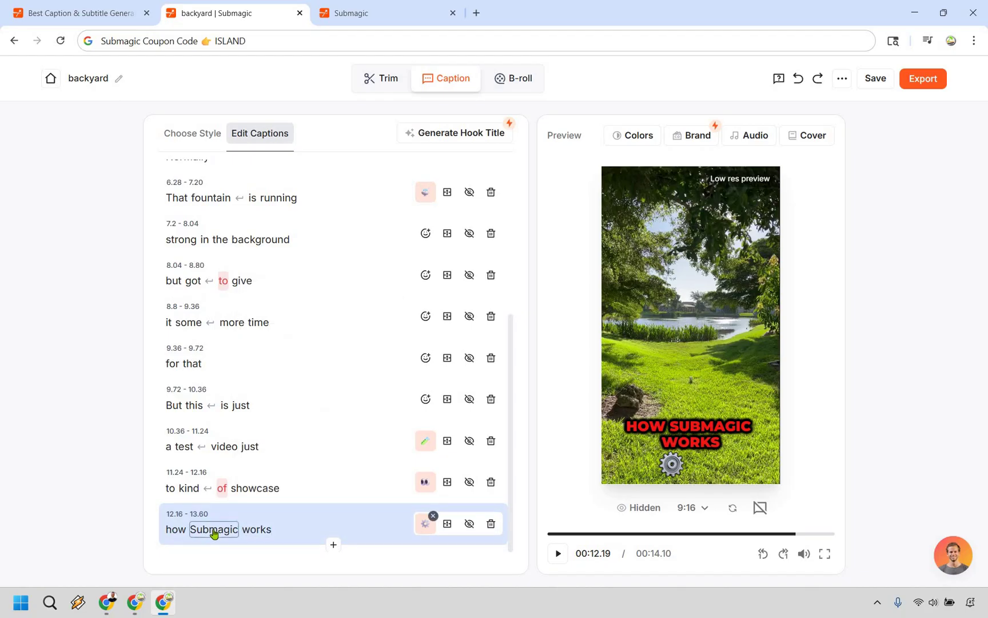
left_click(242, 375)
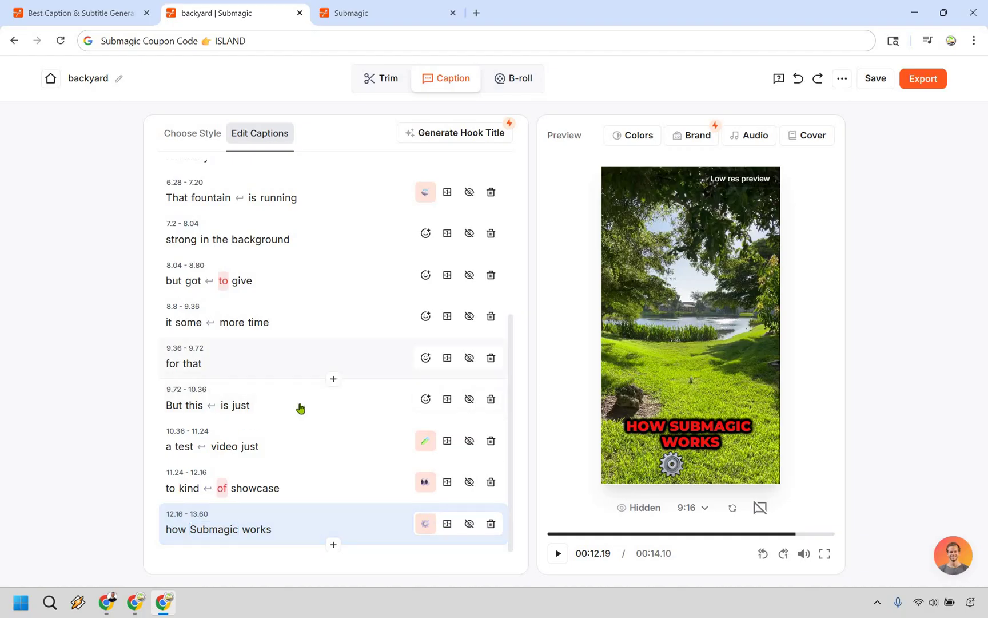
- Recheck the word Submagic in the last caption and scroll back to the top
left_click(239, 526)
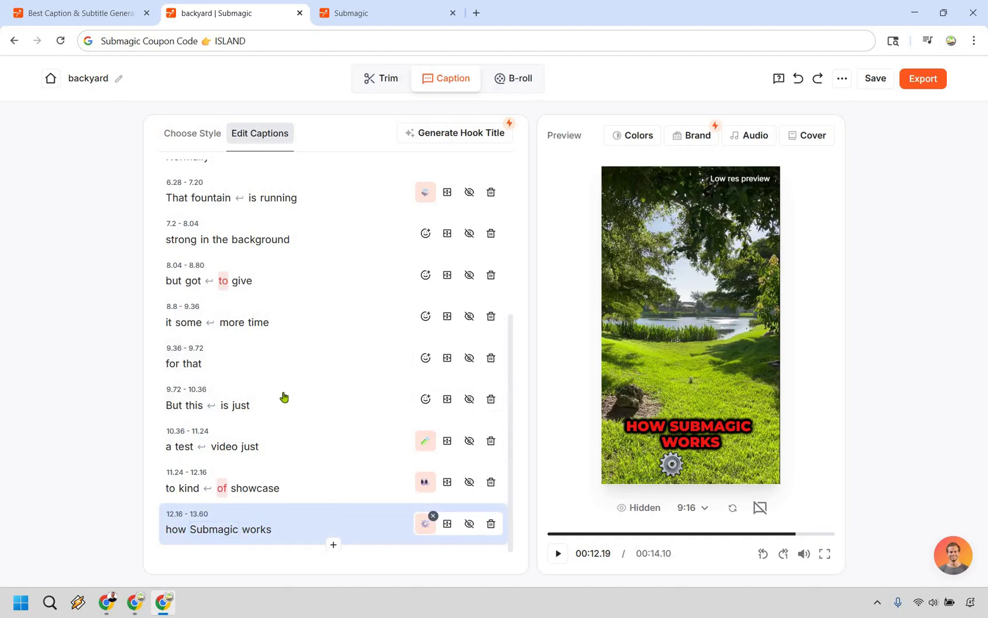
left_click(295, 406)
scroll(296, 405, "up", 5)
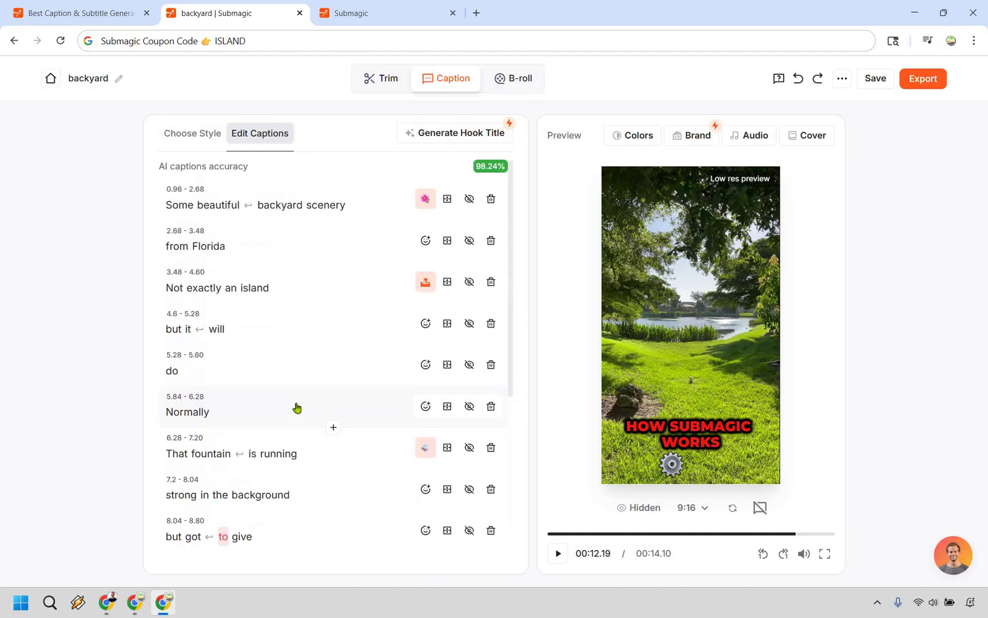
scroll(296, 406, "down", 1)
scroll(295, 406, "up", 1)
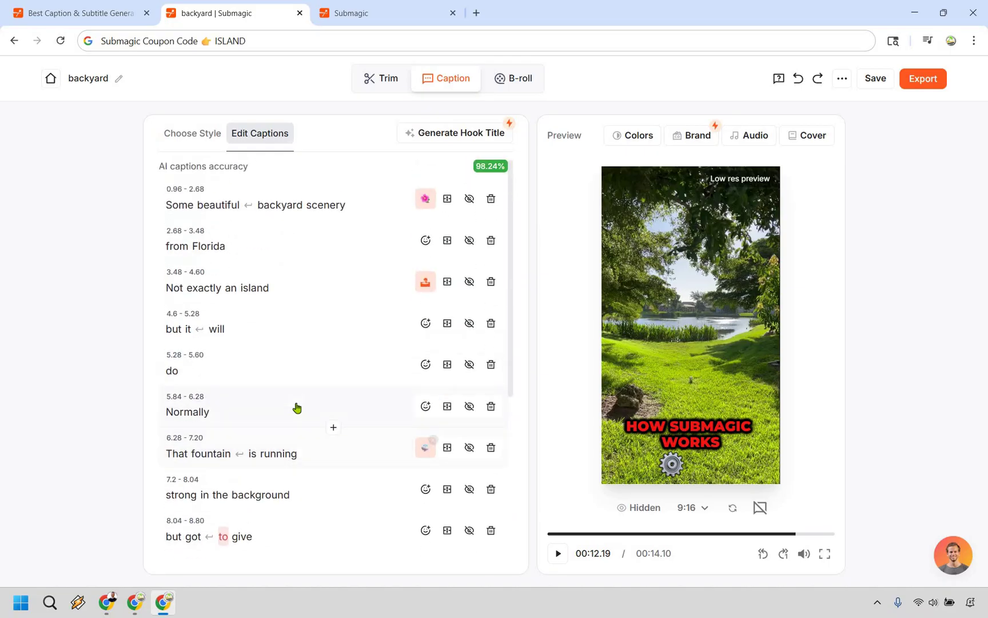
left_click(186, 134)
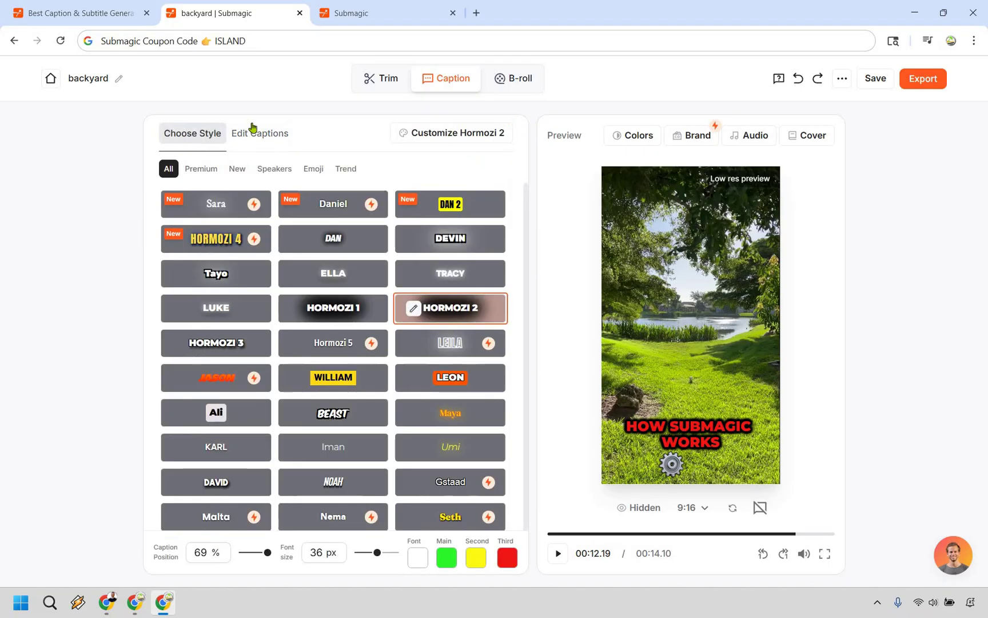
left_click(430, 134)
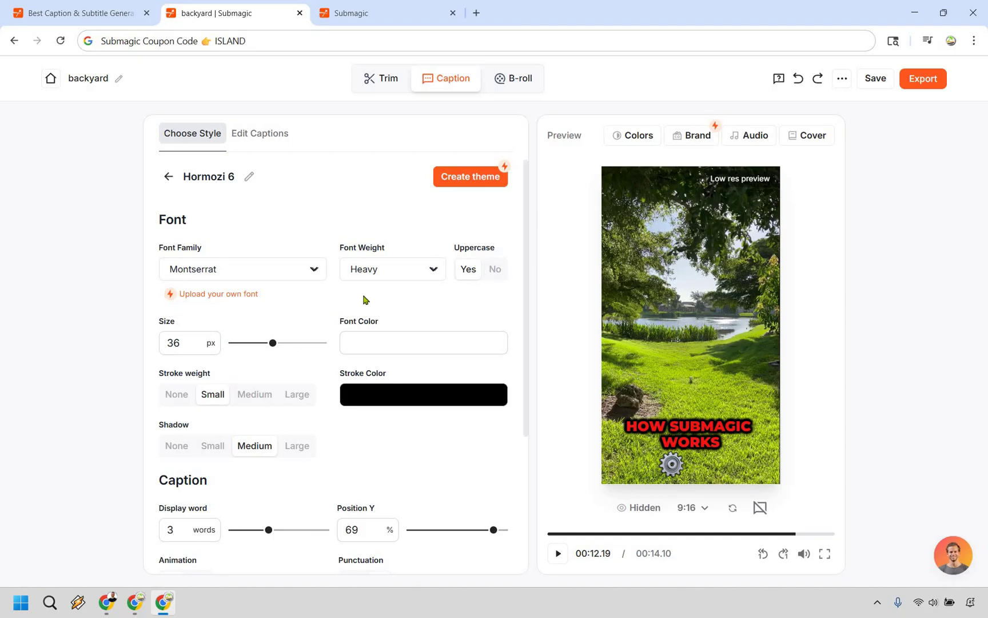
scroll(344, 281, "down", 3)
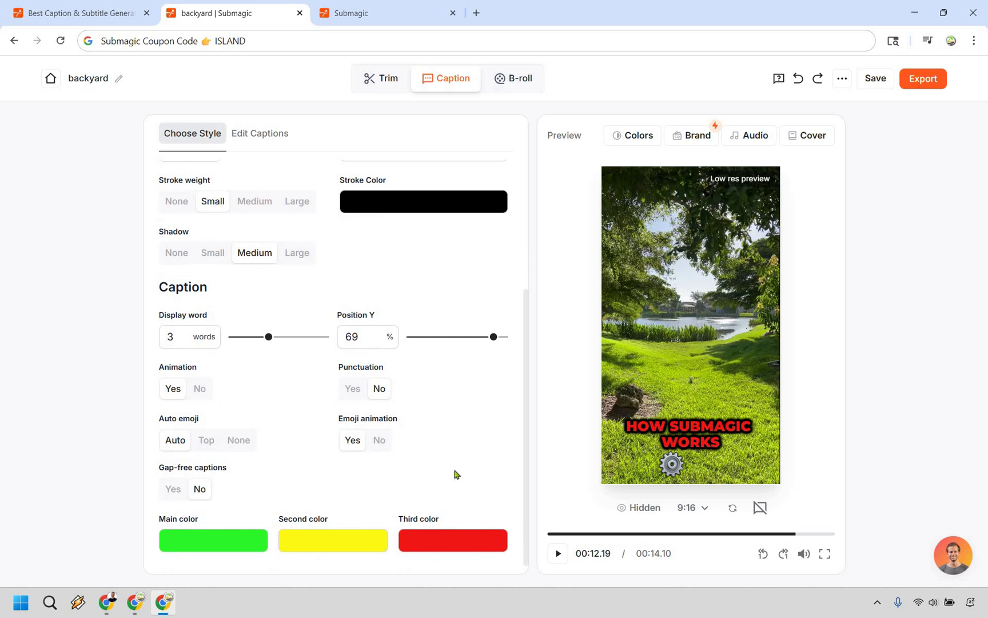
scroll(362, 449, "down", 1)
scroll(422, 444, "up", 4)
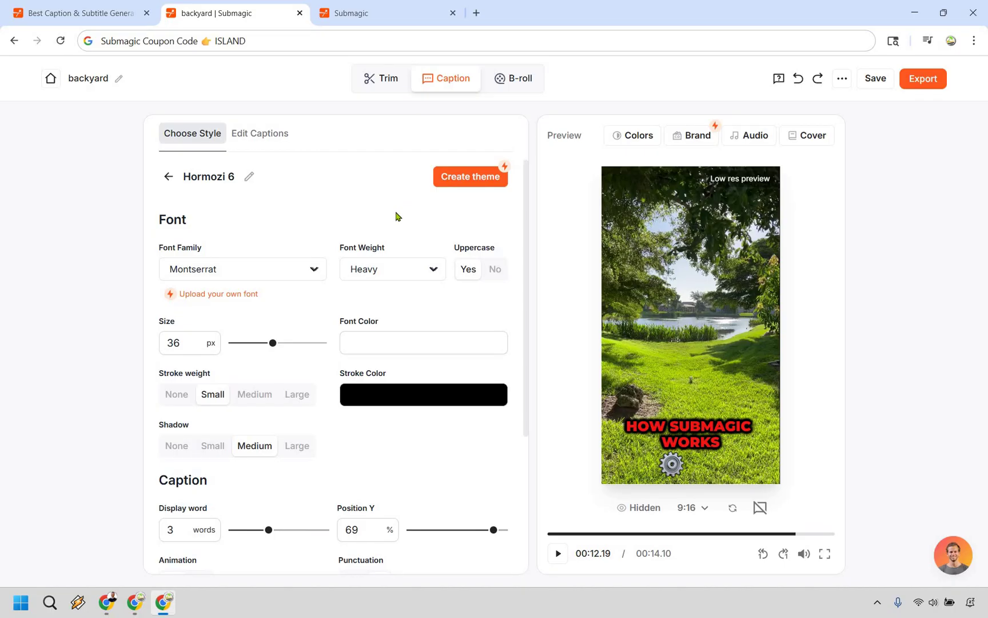
left_click(168, 177)
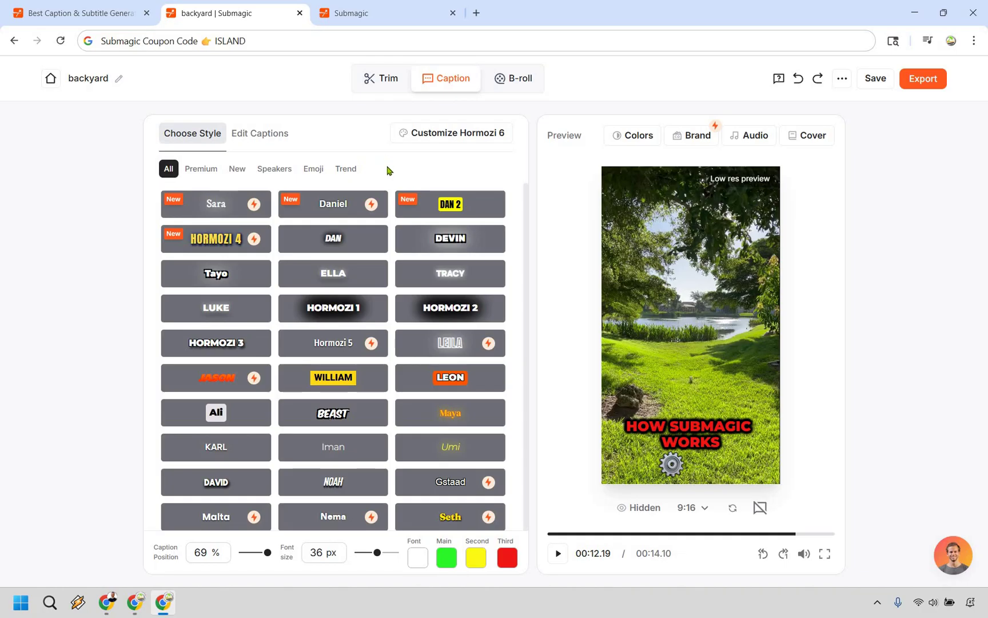
- In the Trim view, test a split at 00:04.24 and undo it, keeping the clip whole
left_click(376, 86)
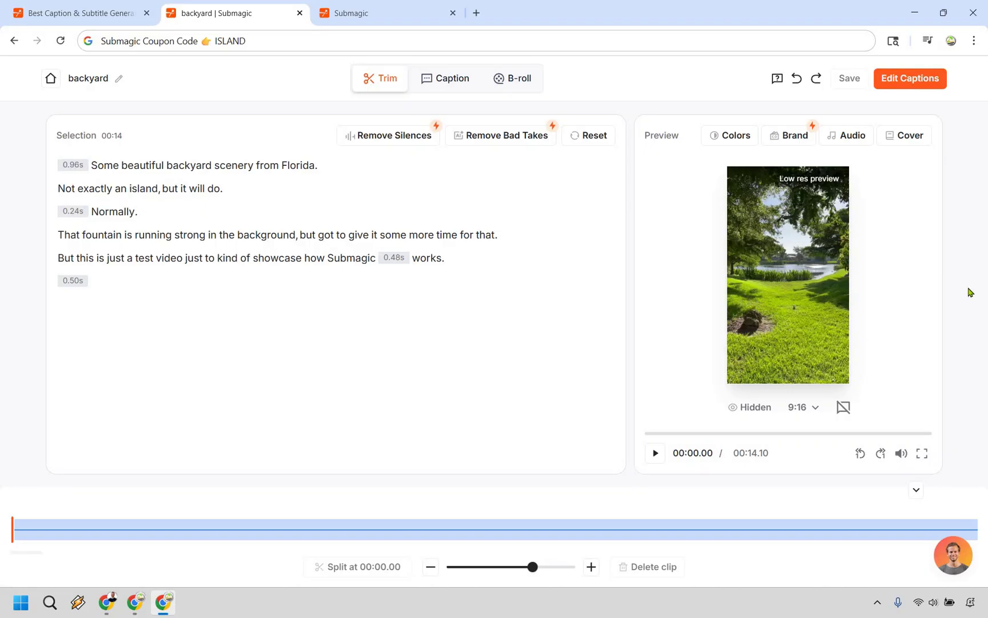
left_click(174, 168)
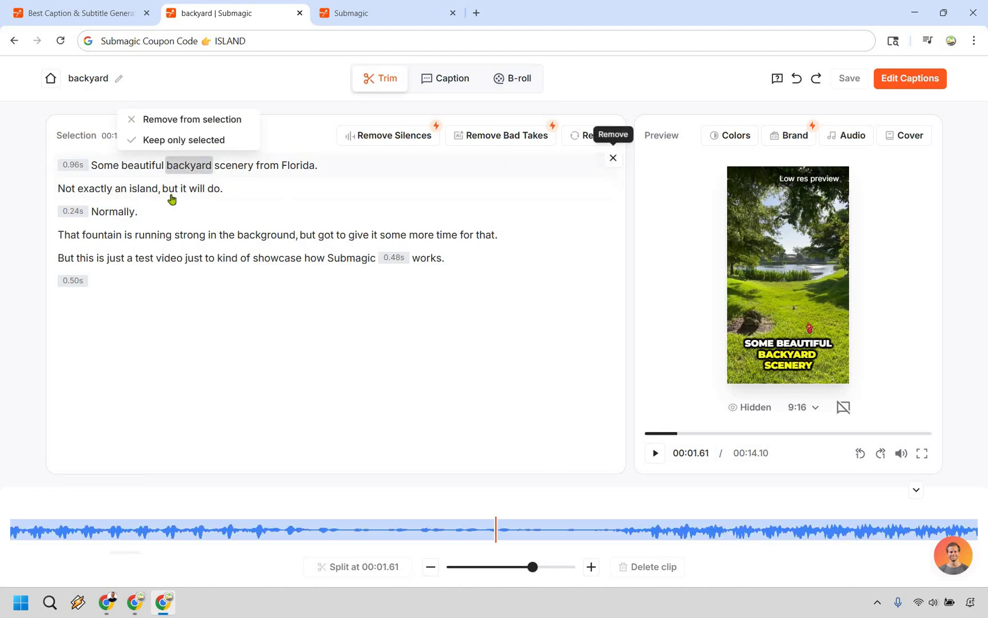
left_click(144, 190)
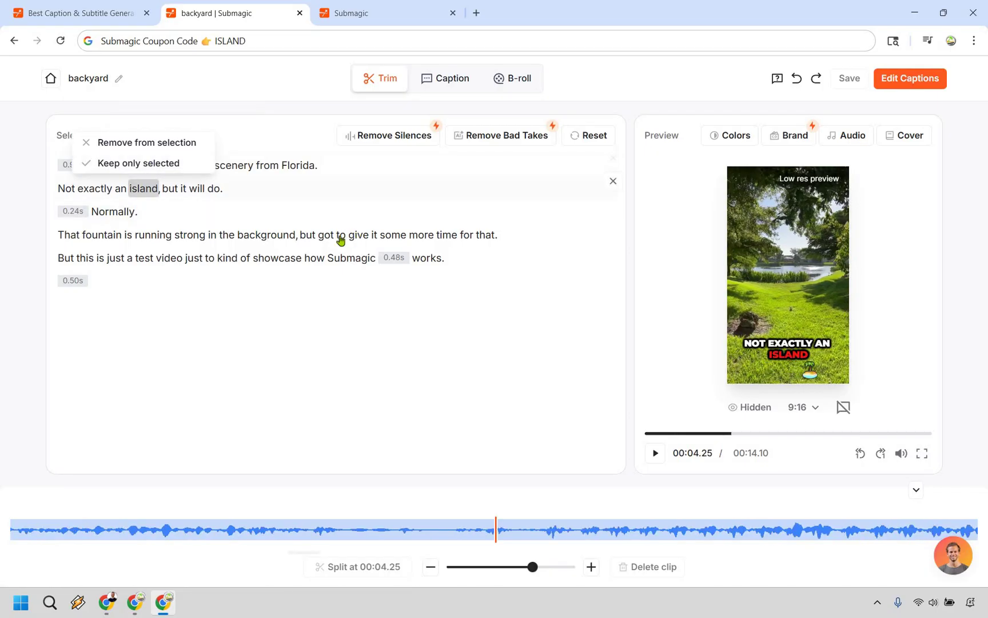
left_click(474, 534)
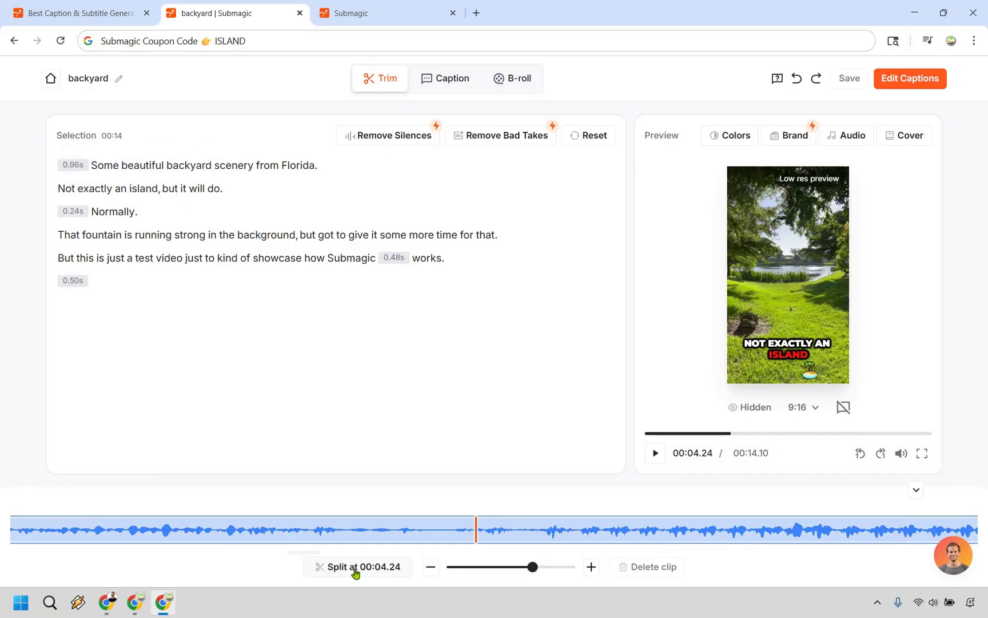
left_click(355, 572)
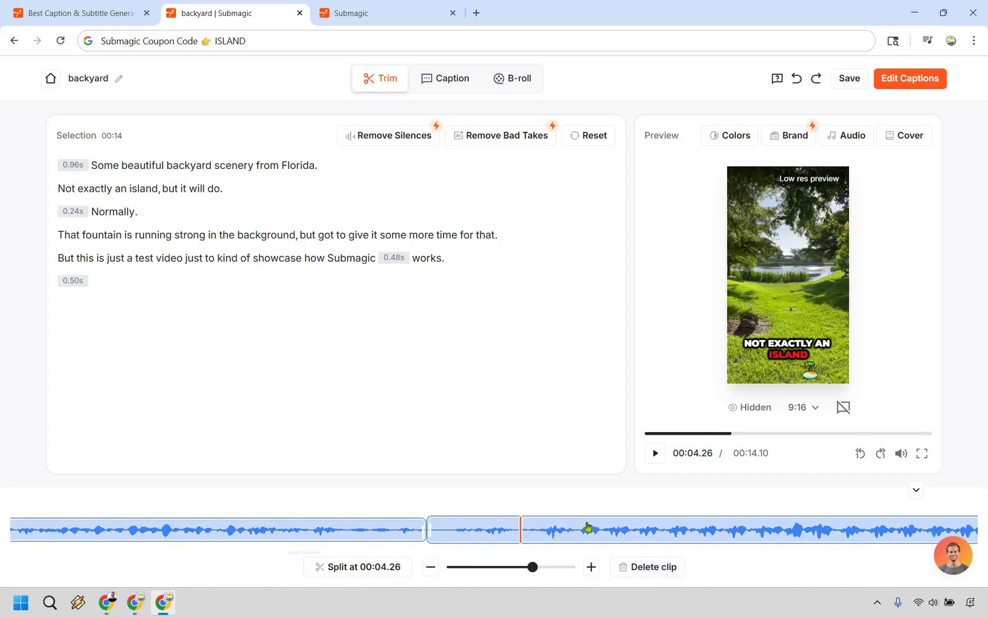
left_click(796, 80)
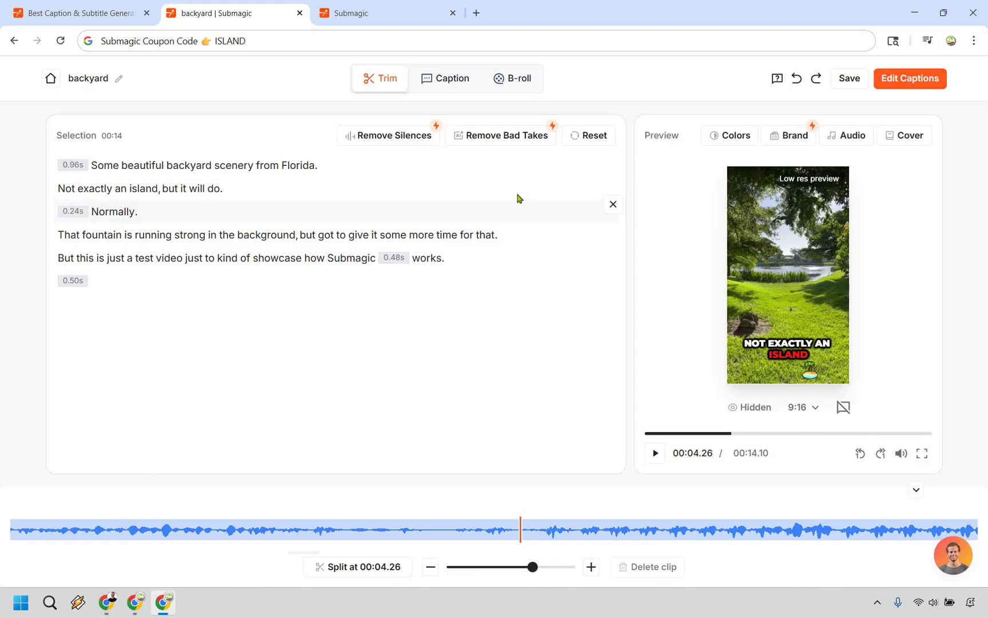
- Generate Magic B-rolls, adjust the Percentage of Magic slider, then reset to remove all generated clips
left_click(512, 77)
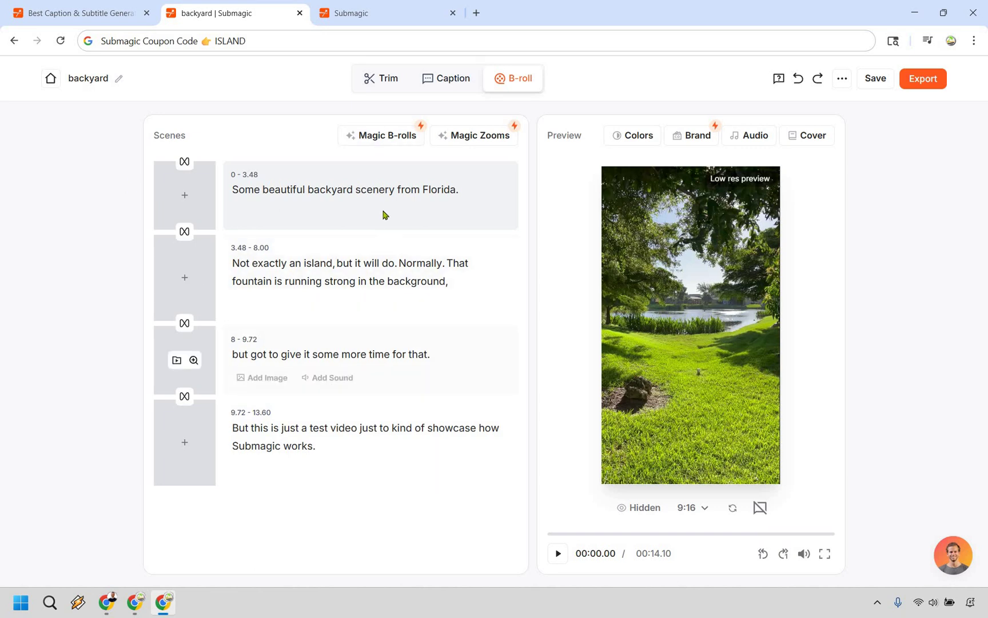
left_click(391, 138)
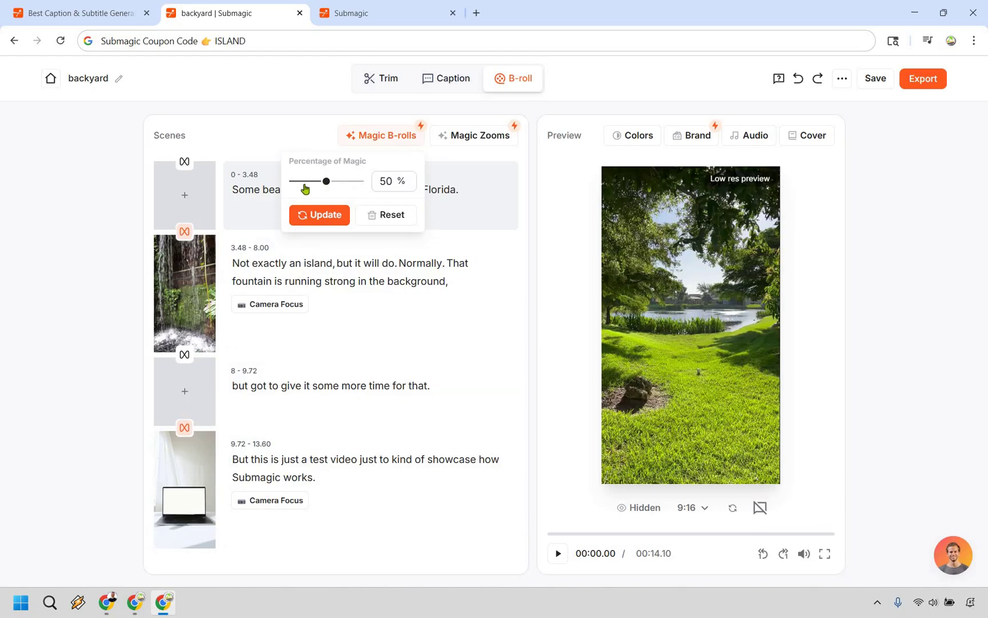
left_click(307, 184)
left_click_drag(309, 185, 306, 186)
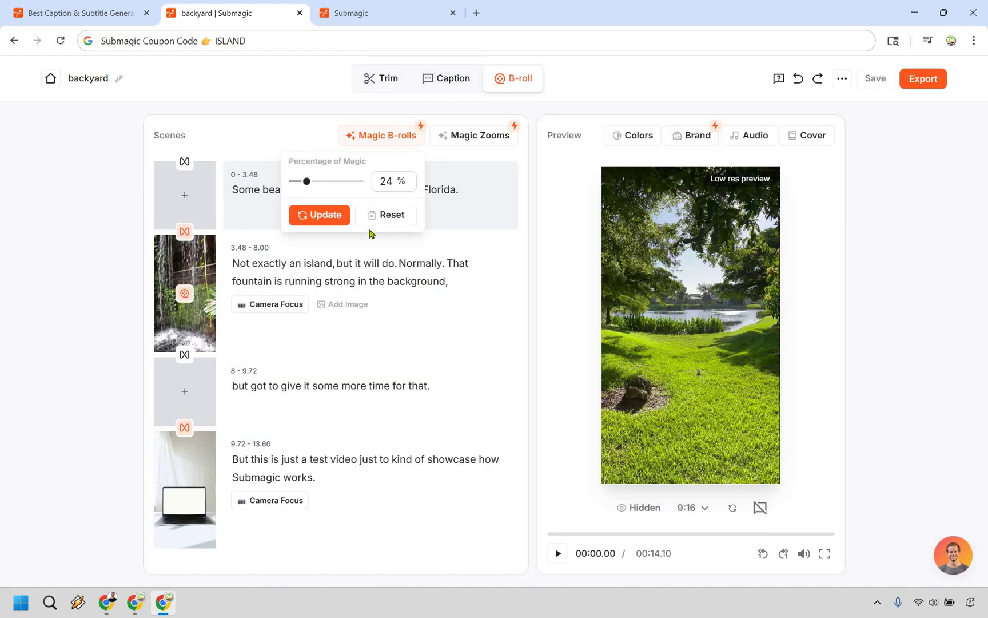
left_click(388, 216)
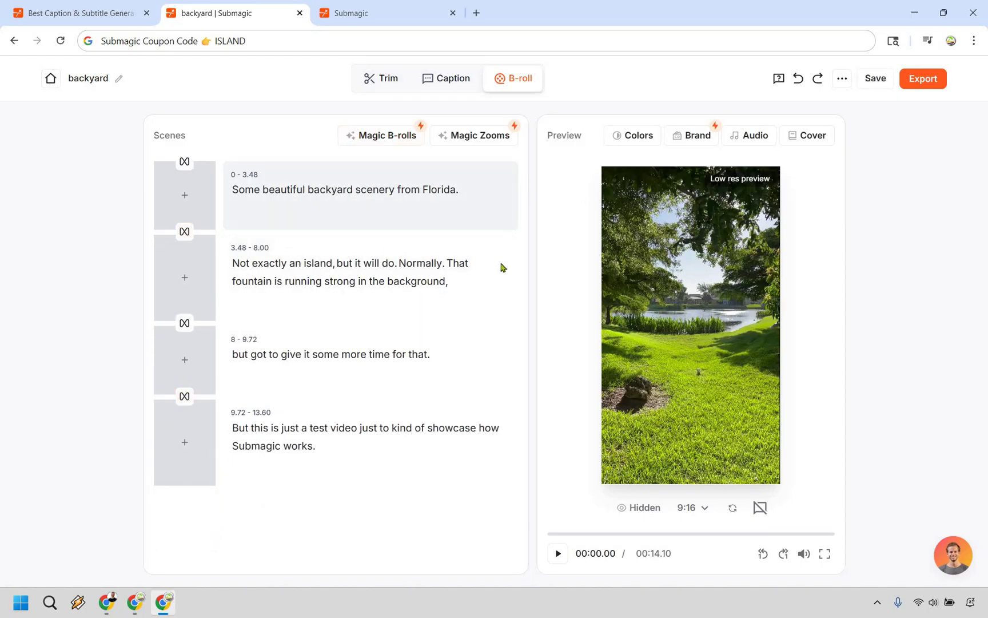
mouse_move(511, 304)
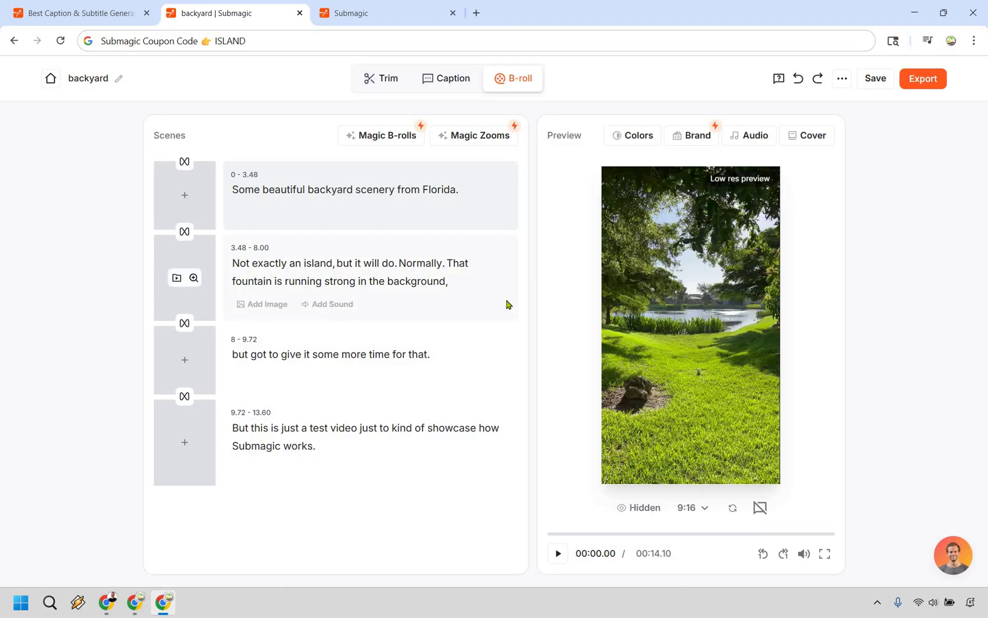
left_click(480, 138)
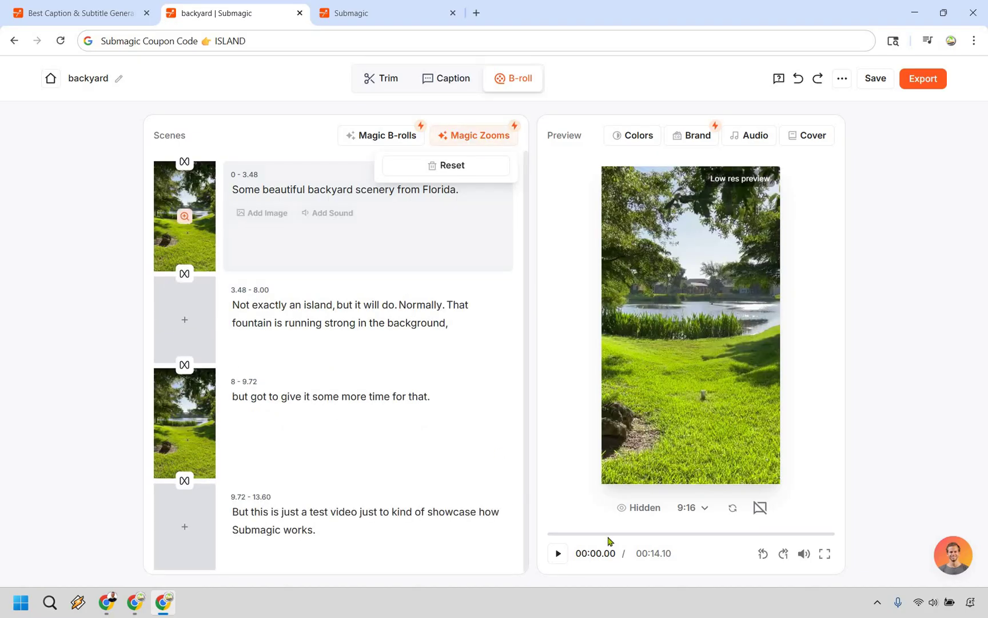
left_click(861, 287)
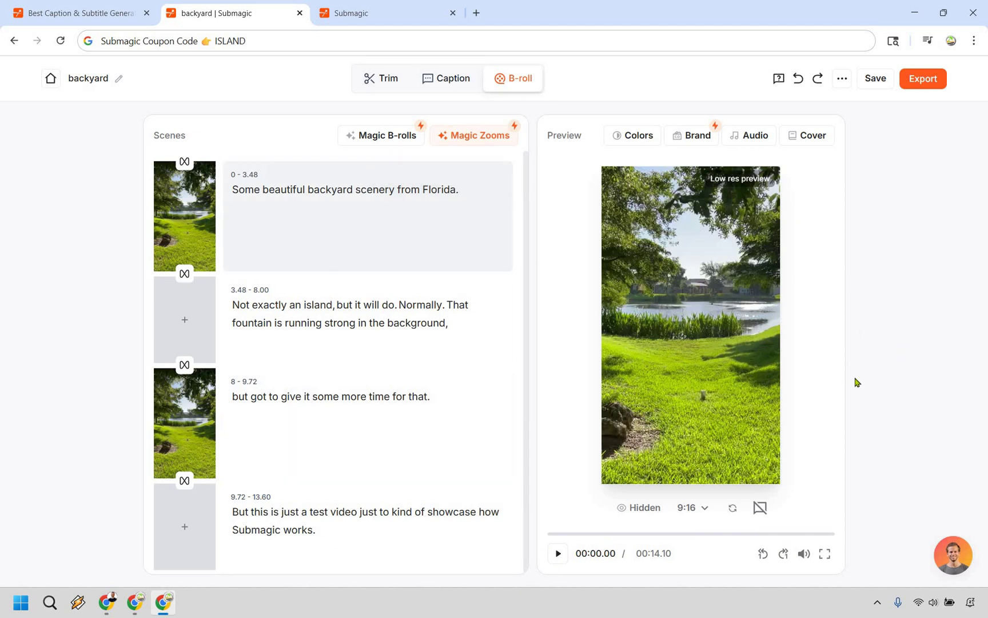
left_click(557, 555)
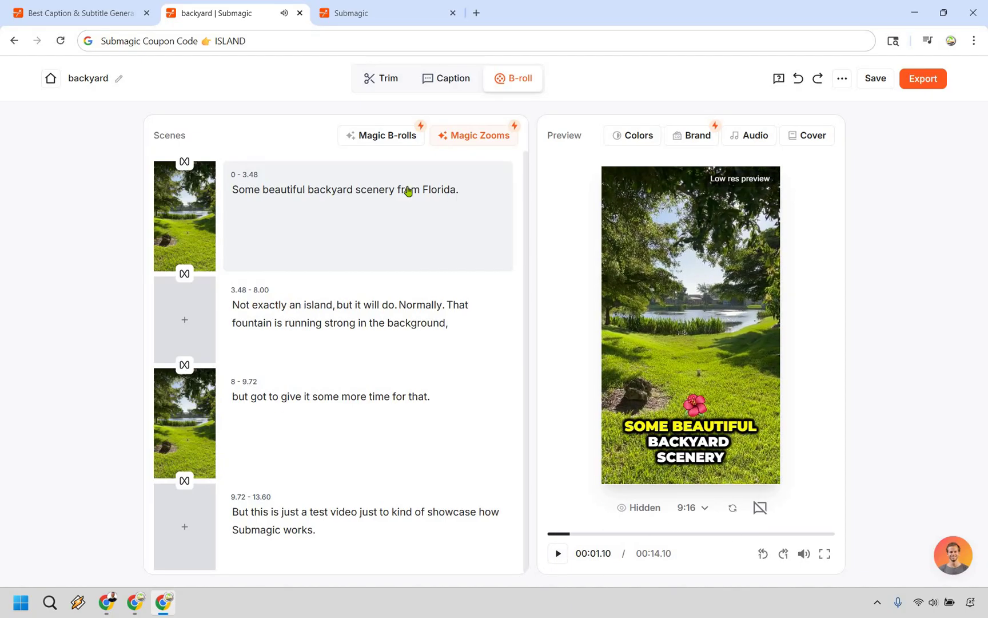
left_click(464, 137)
left_click(464, 166)
left_click(934, 256)
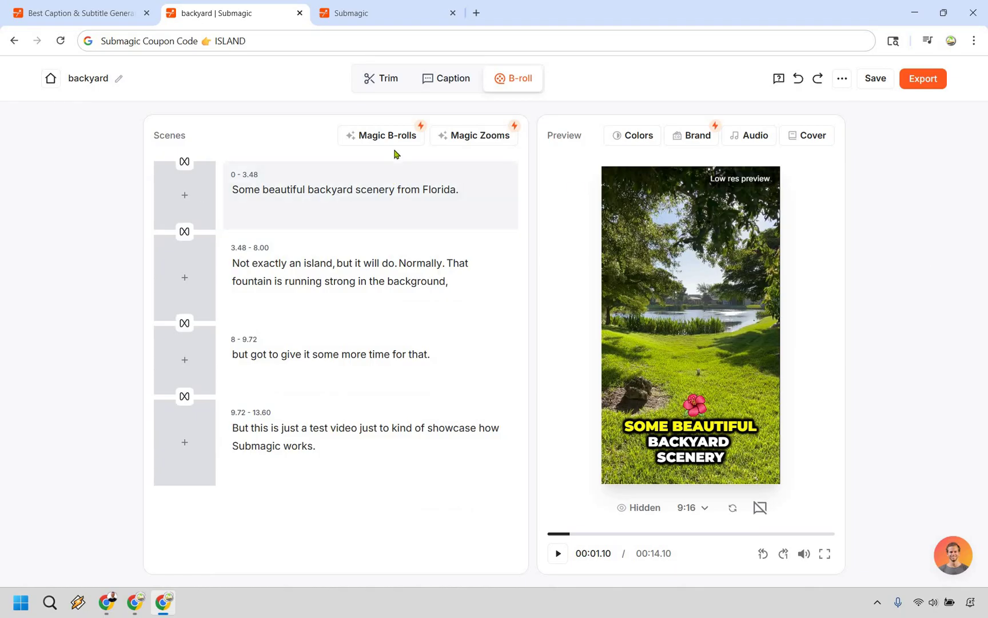
mouse_move(177, 198)
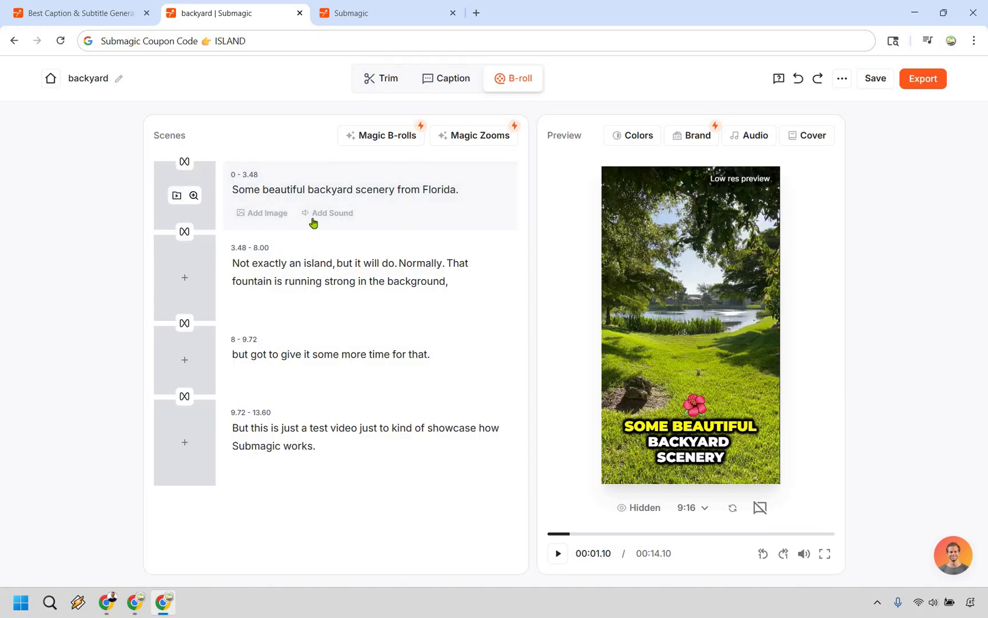
- Search Free Videos for 'island', add the third ocean clip to scene 2, and preview it
mouse_move(178, 279)
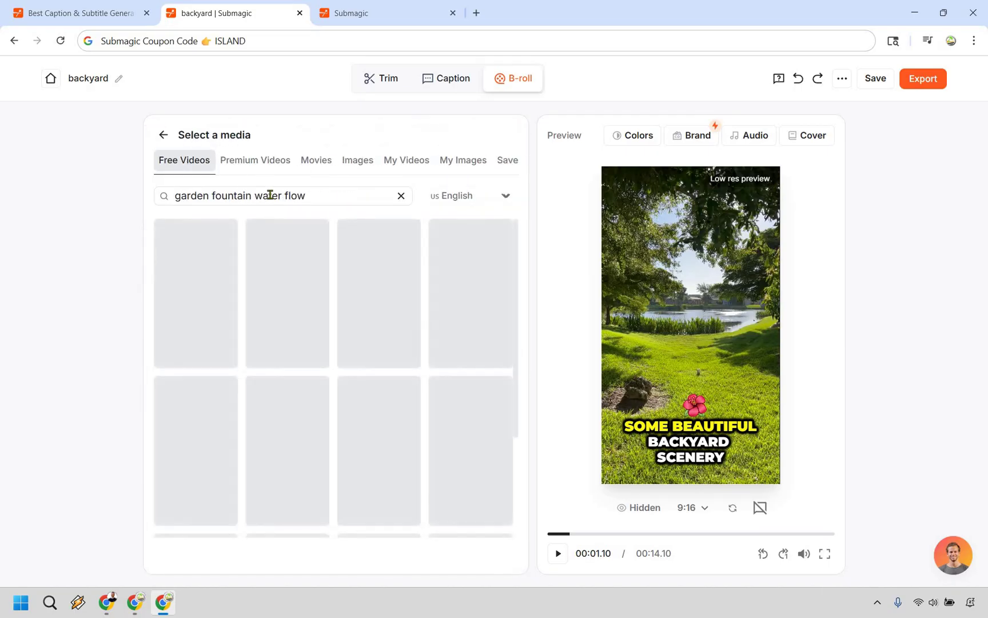
triple_click(270, 195)
type("isl")
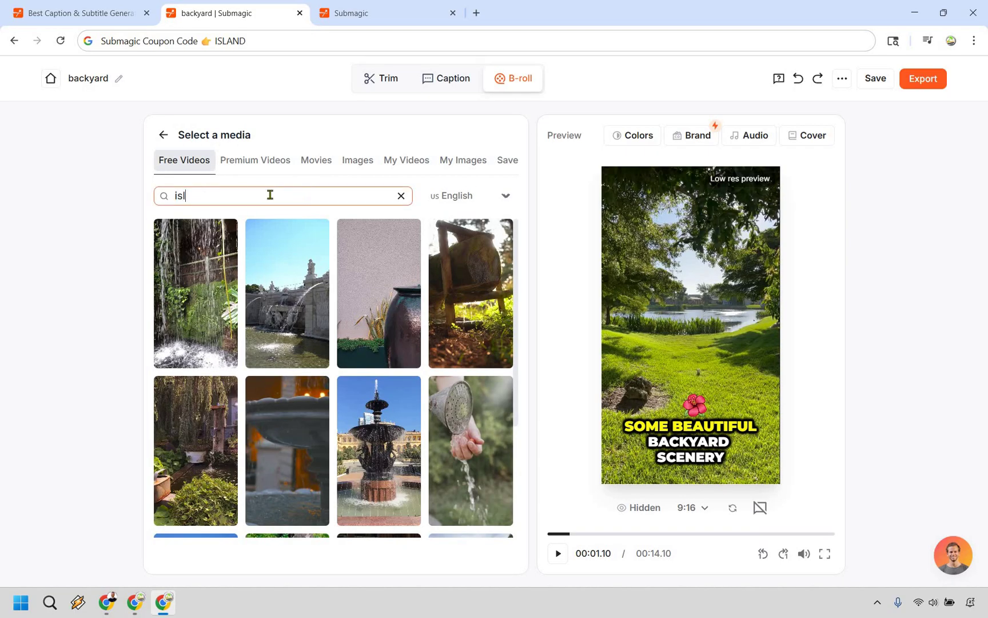
type("and")
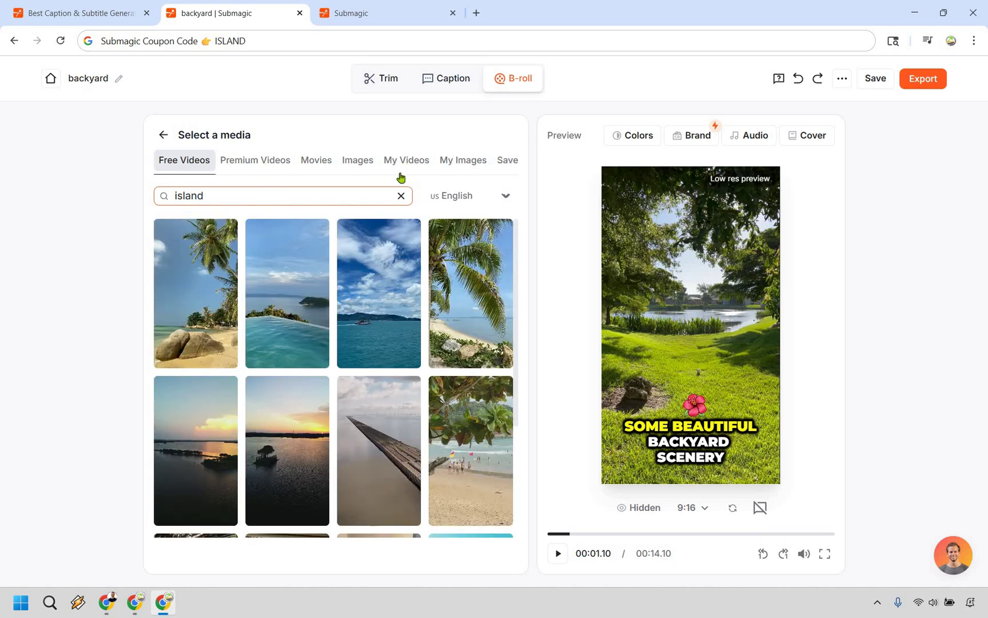
mouse_move(377, 324)
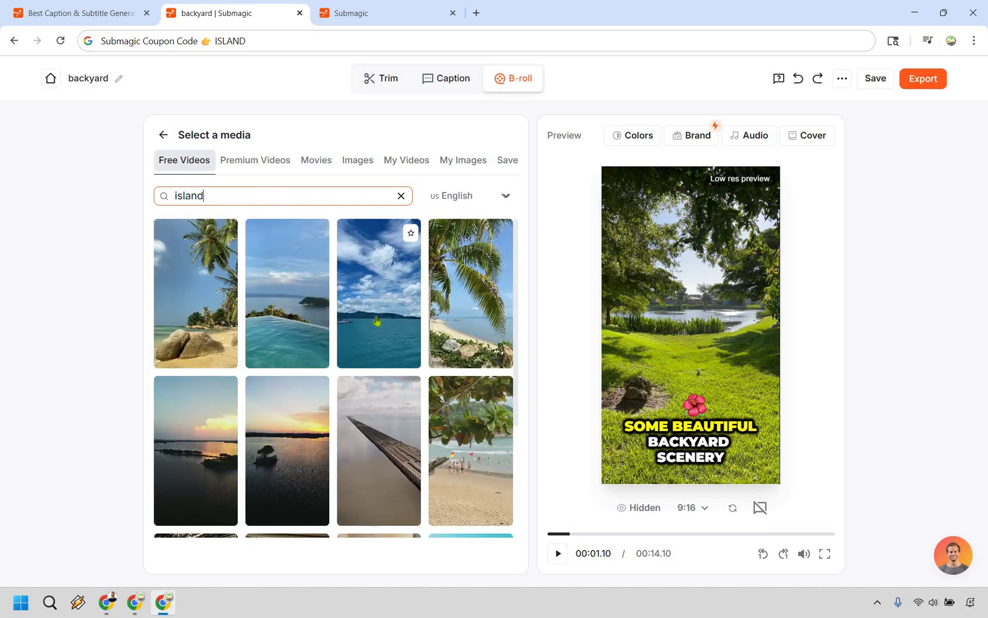
left_click(375, 307)
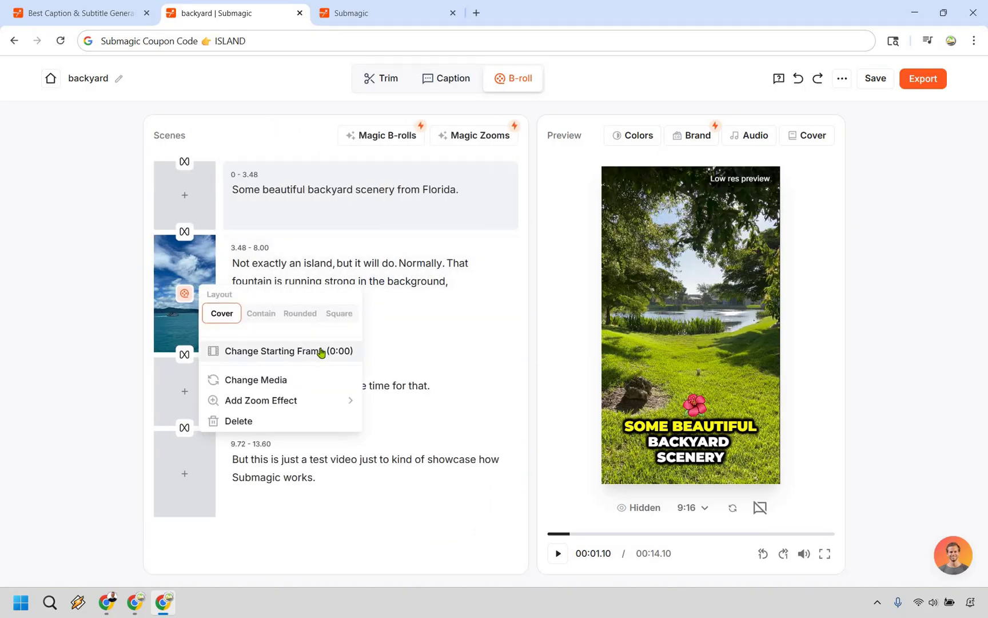
left_click(291, 406)
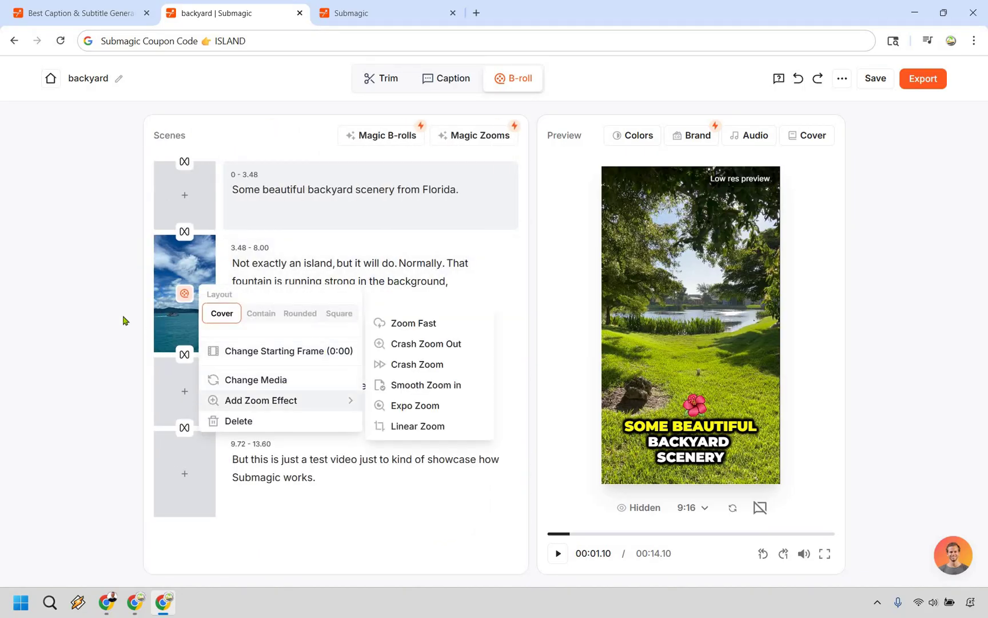
left_click(852, 349)
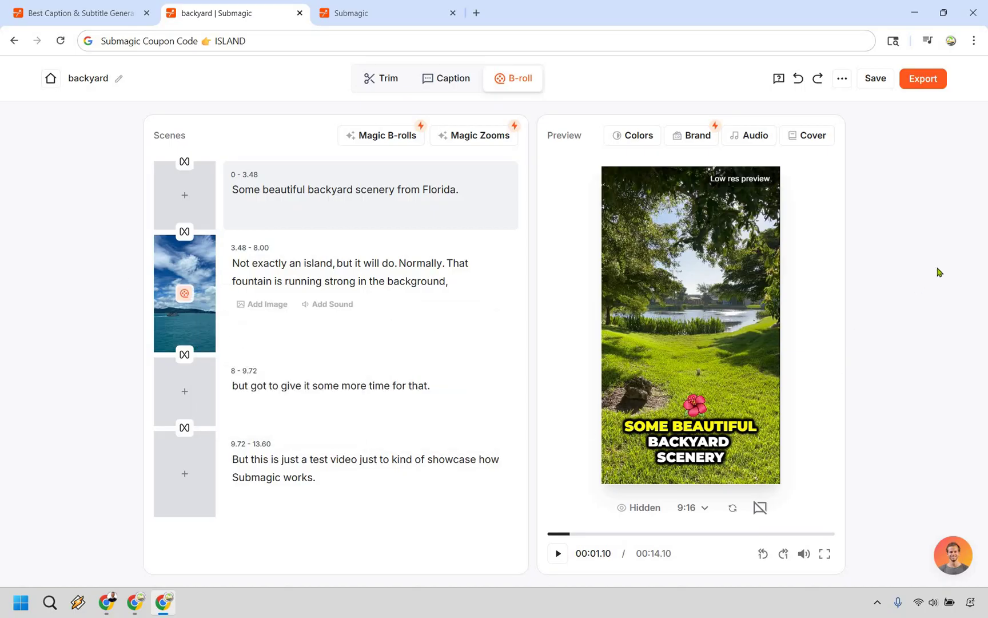
left_click(557, 554)
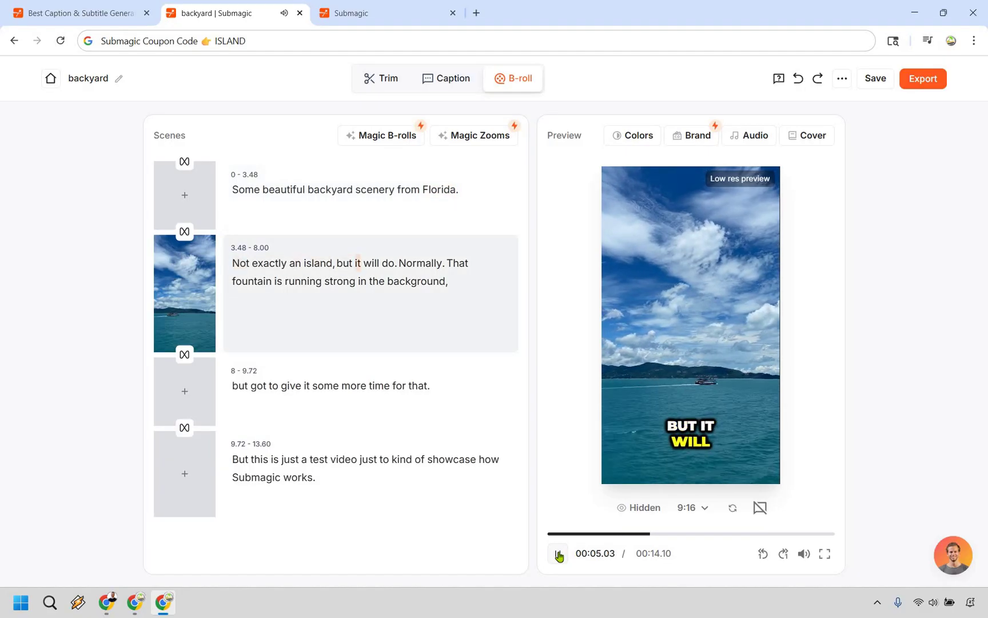
- Split scene 2 at 'Normally' into 3.48–5.84 and 5.84–8.00, then play the preview to check
left_click(350, 283)
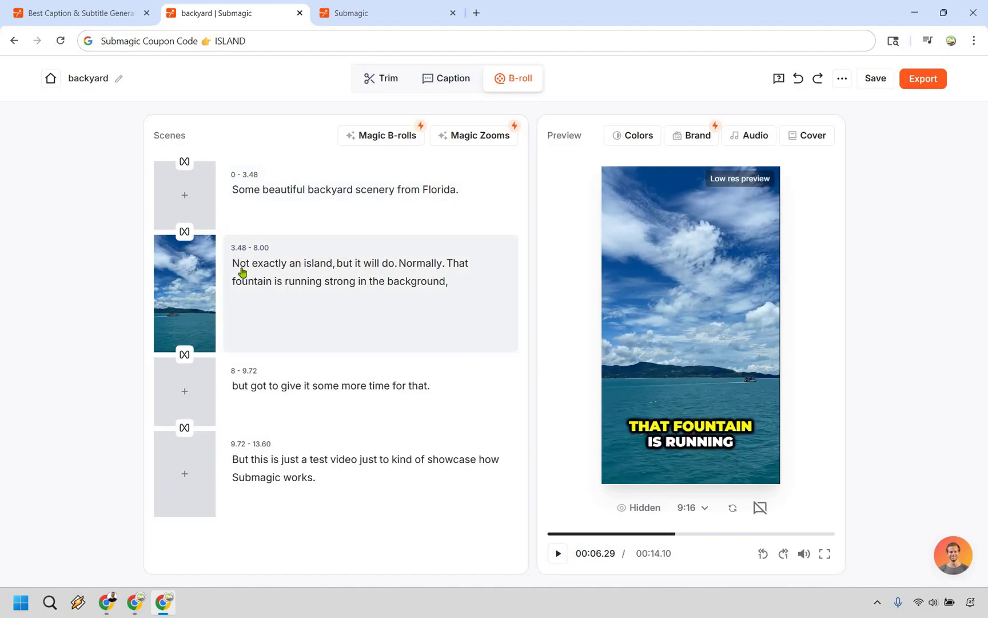
mouse_move(243, 273)
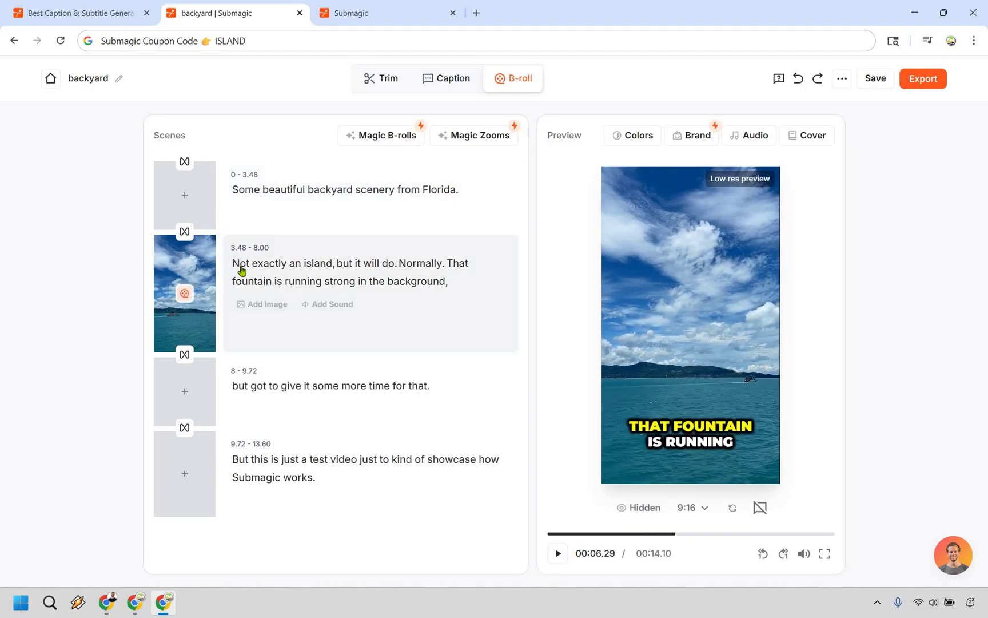
left_click(415, 267)
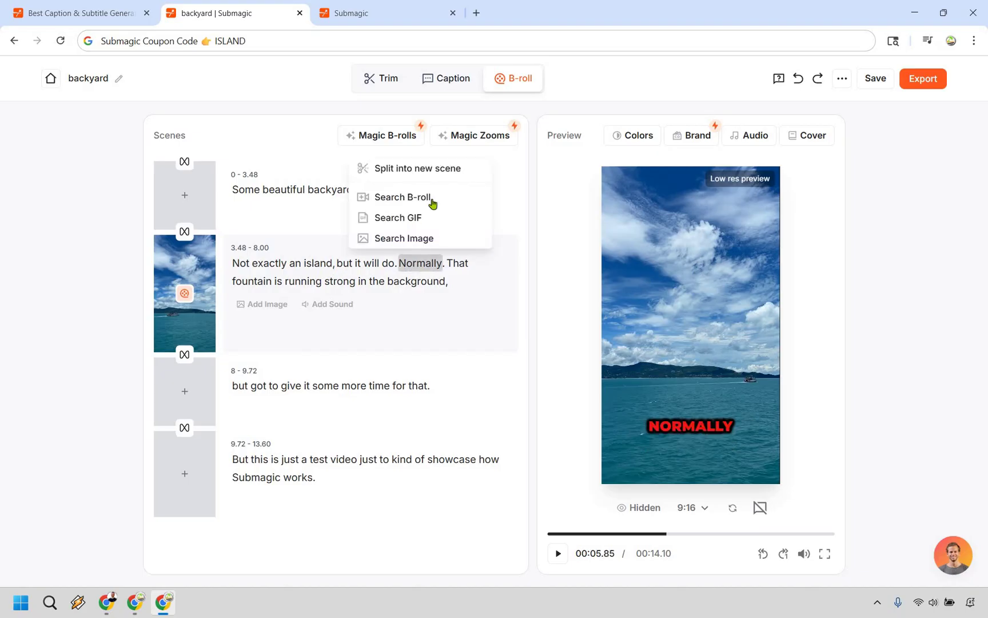
left_click(433, 169)
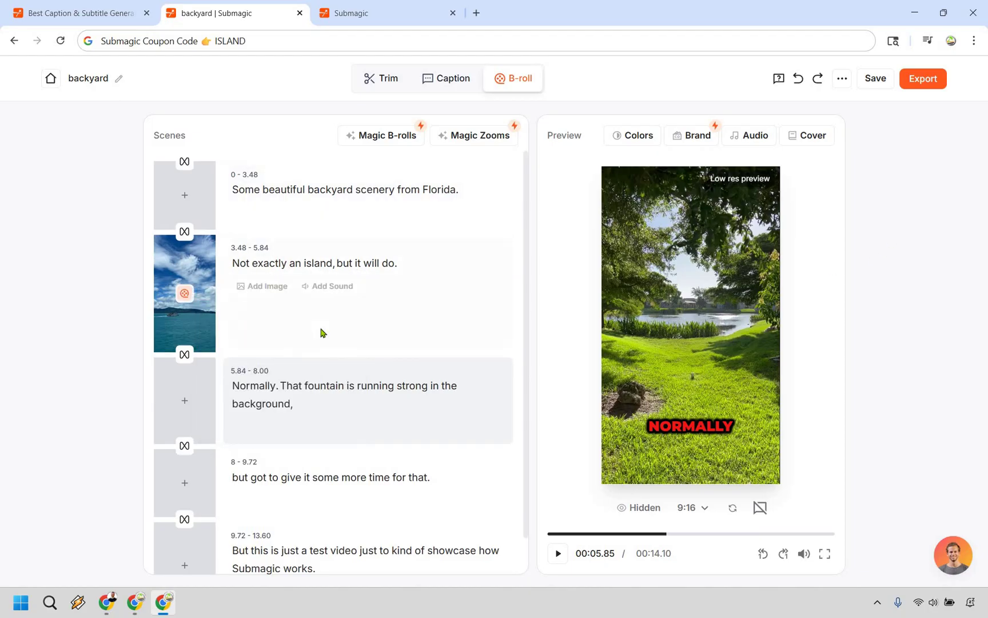
left_click(241, 263)
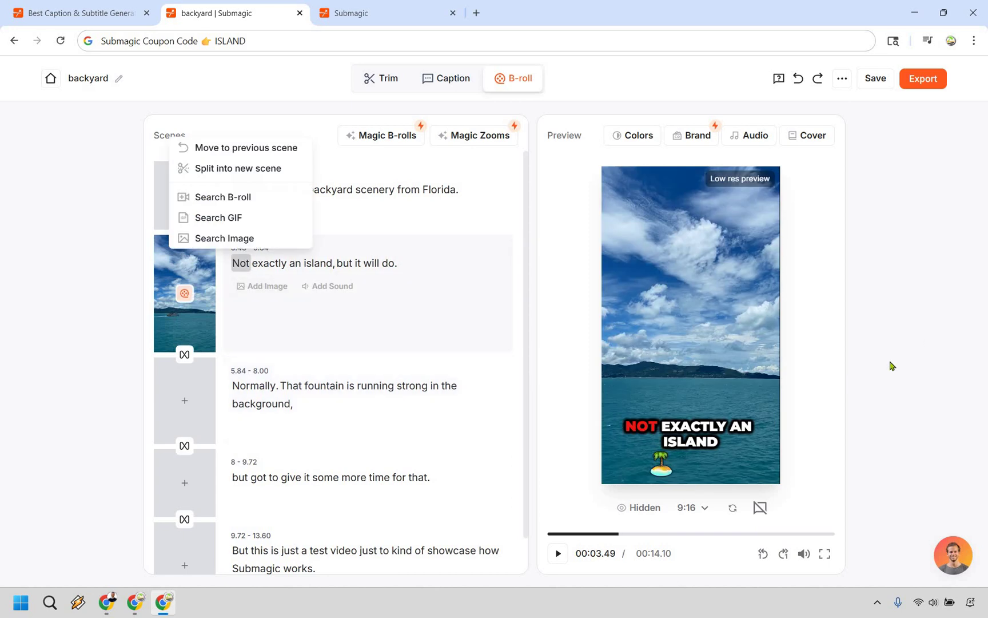
left_click(557, 553)
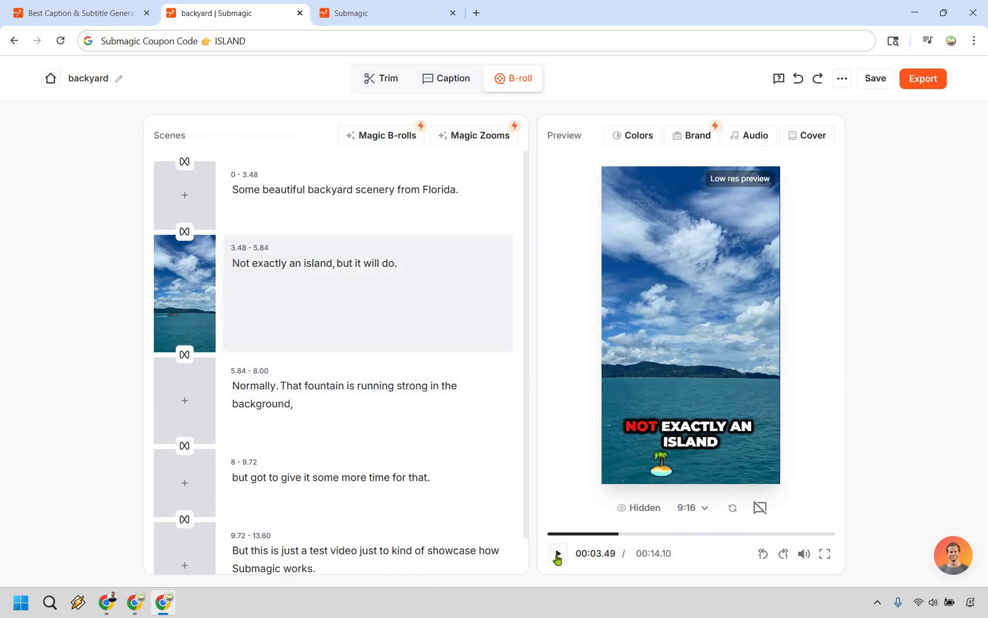
left_click(557, 554)
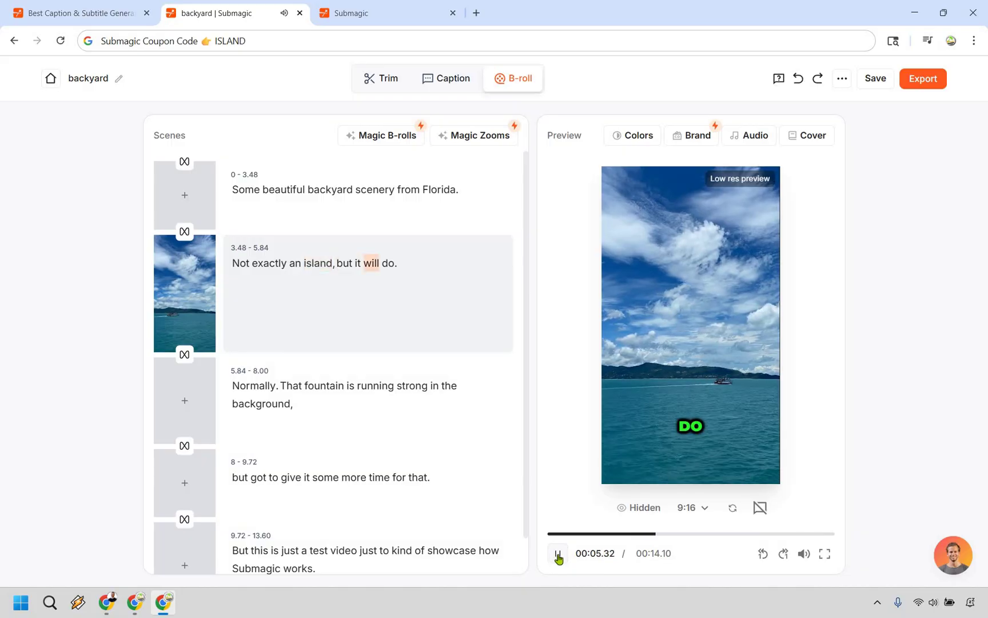
key("space")
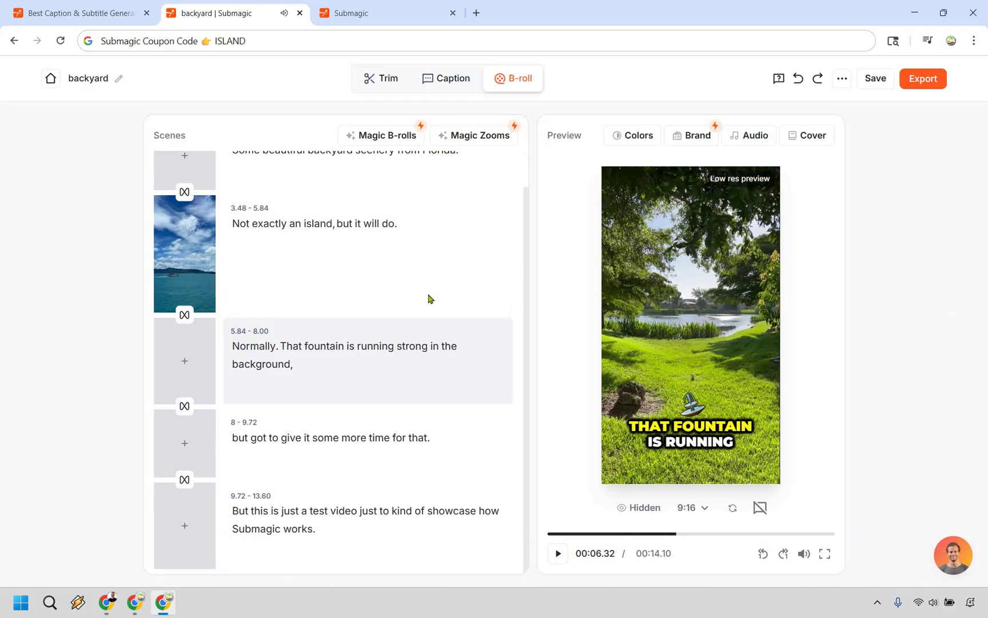
left_click(629, 135)
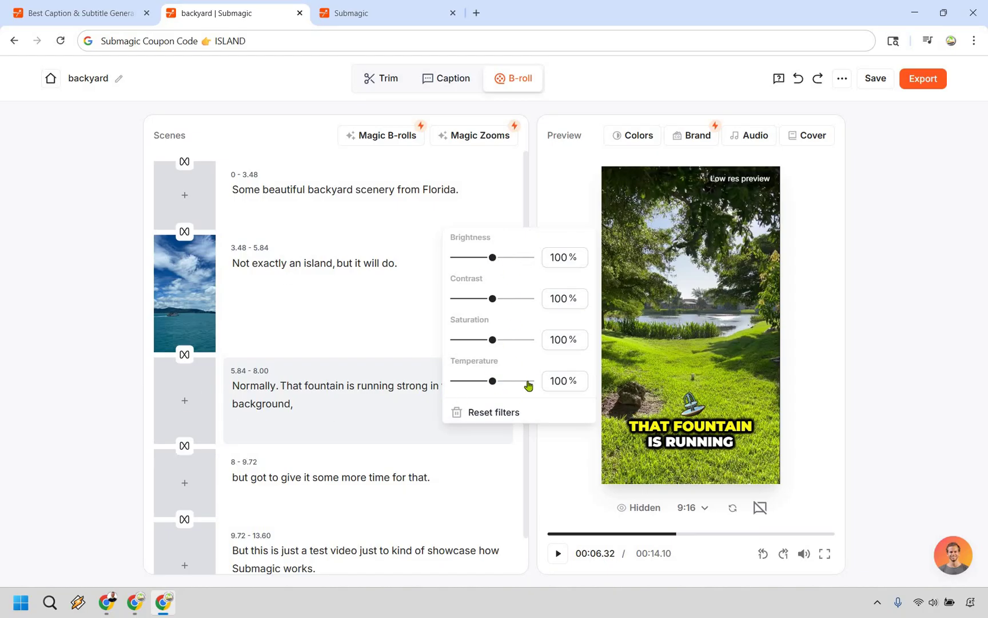
left_click_drag(528, 386, 542, 379)
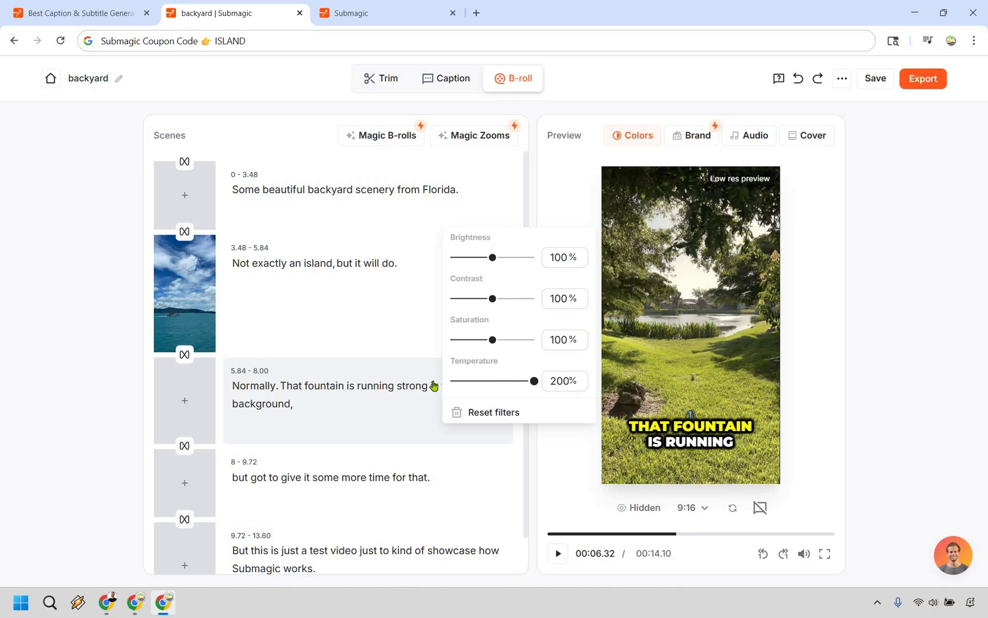
left_click_drag(433, 386, 434, 386)
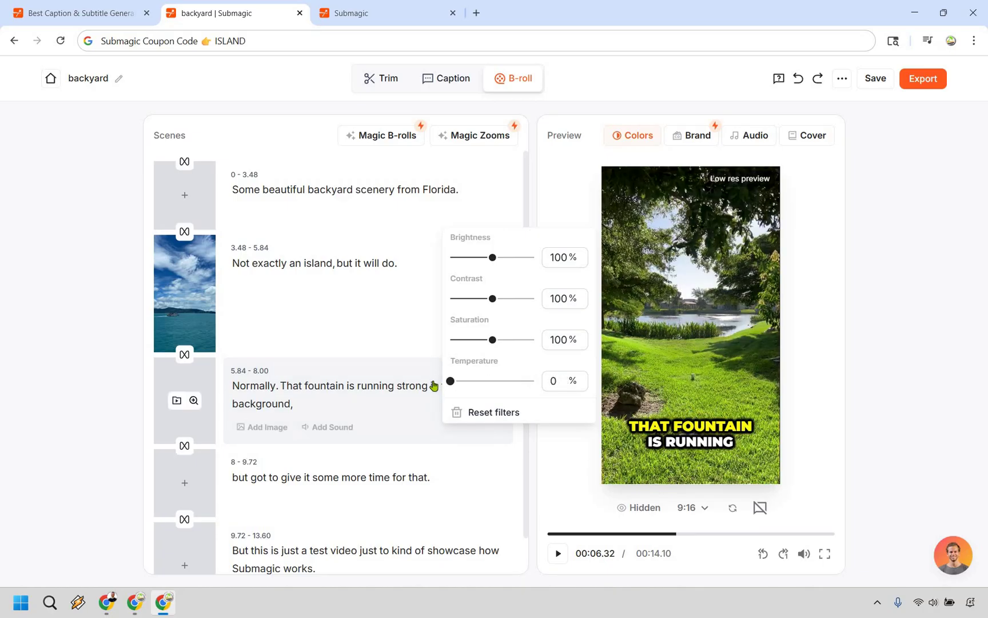
left_click(495, 387)
left_click_drag(496, 387, 493, 387)
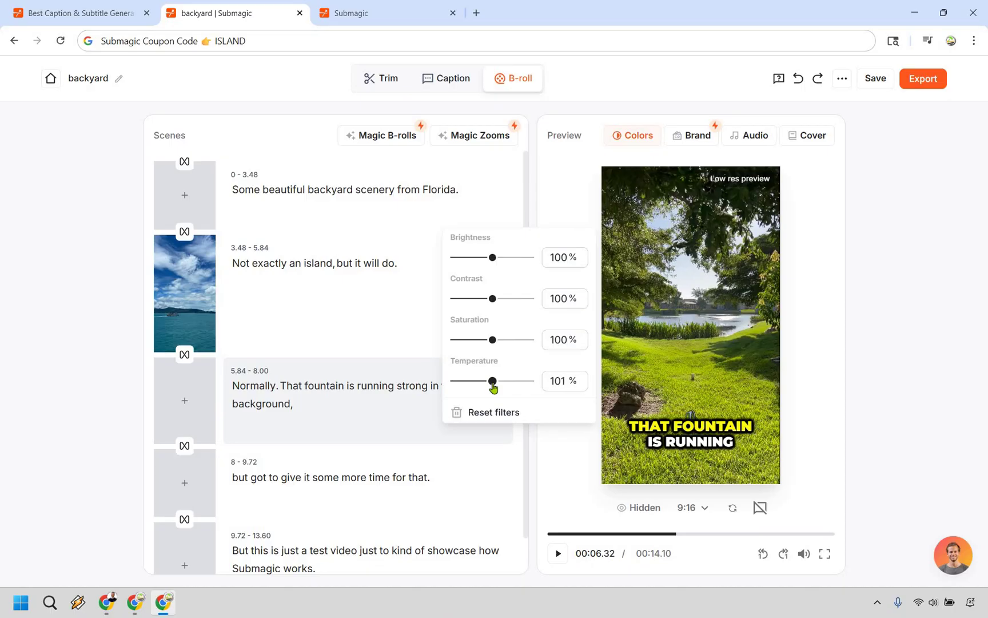
left_click(490, 414)
left_click(695, 137)
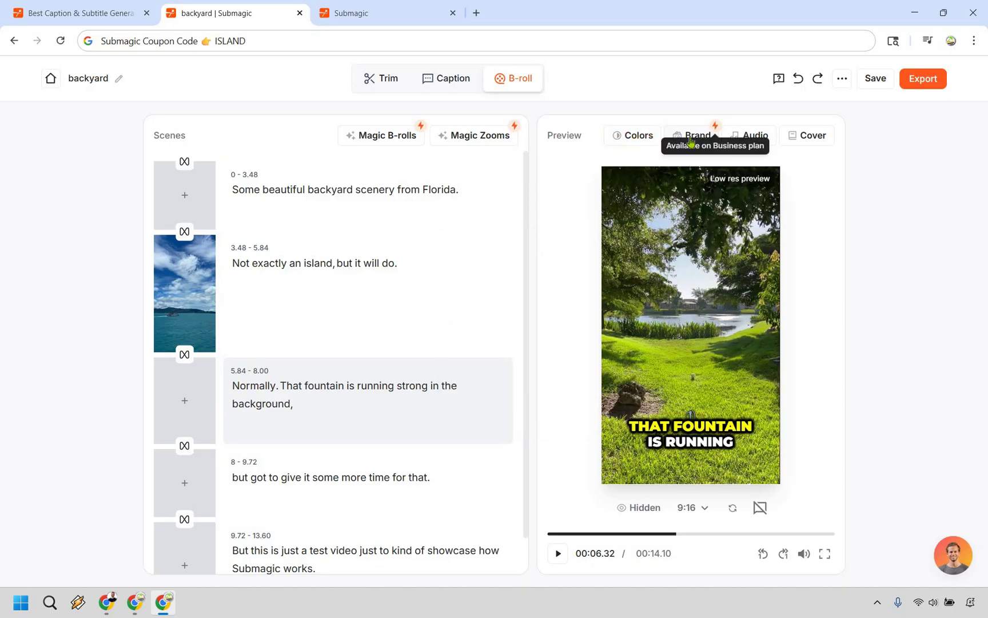
- Switch on Clean Audio in the Audio options to enhance the video's speech
left_click(688, 141)
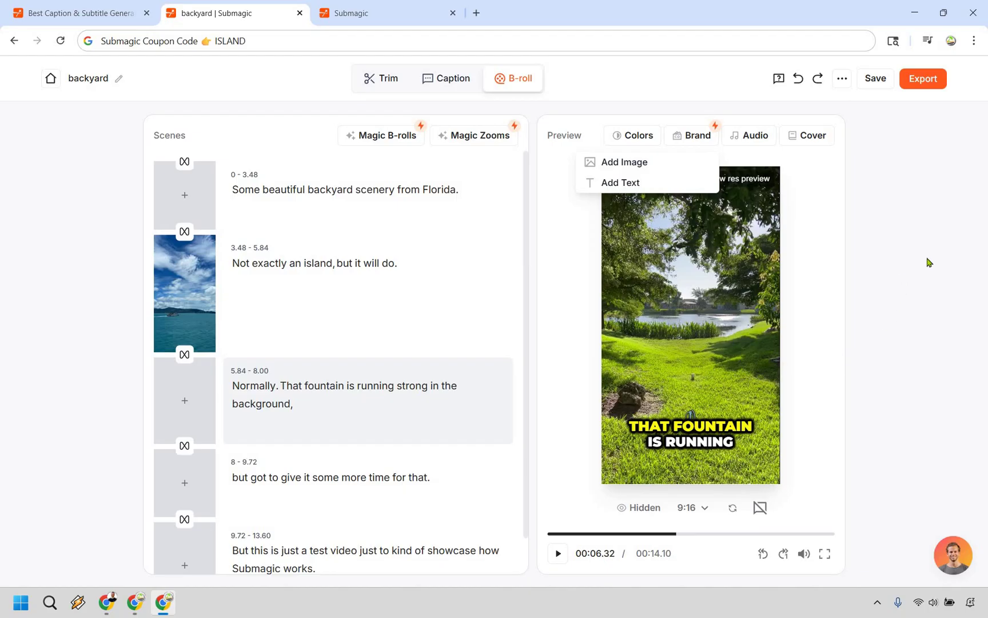
left_click(762, 137)
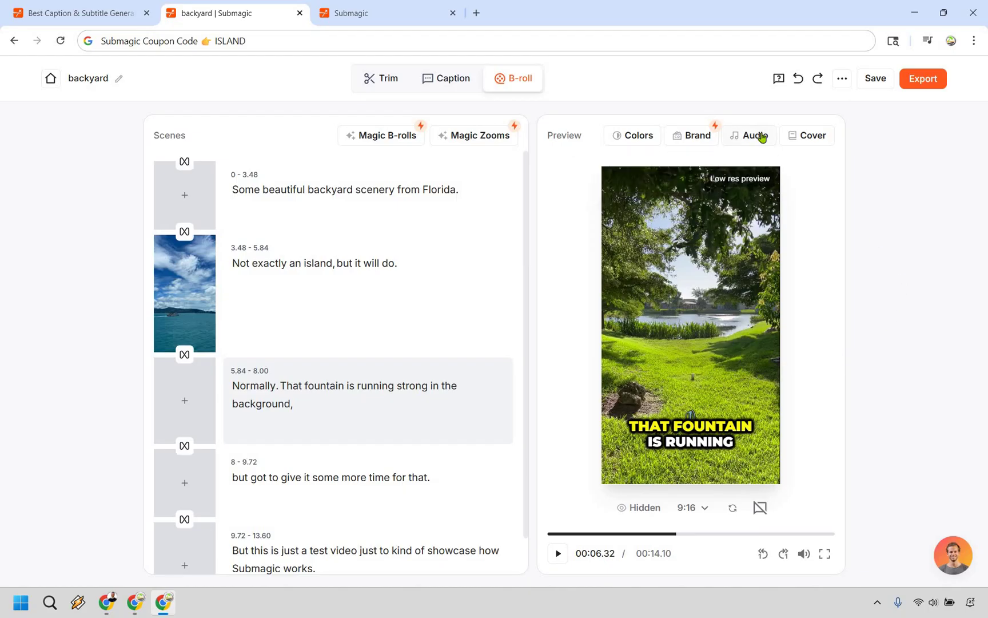
left_click(763, 136)
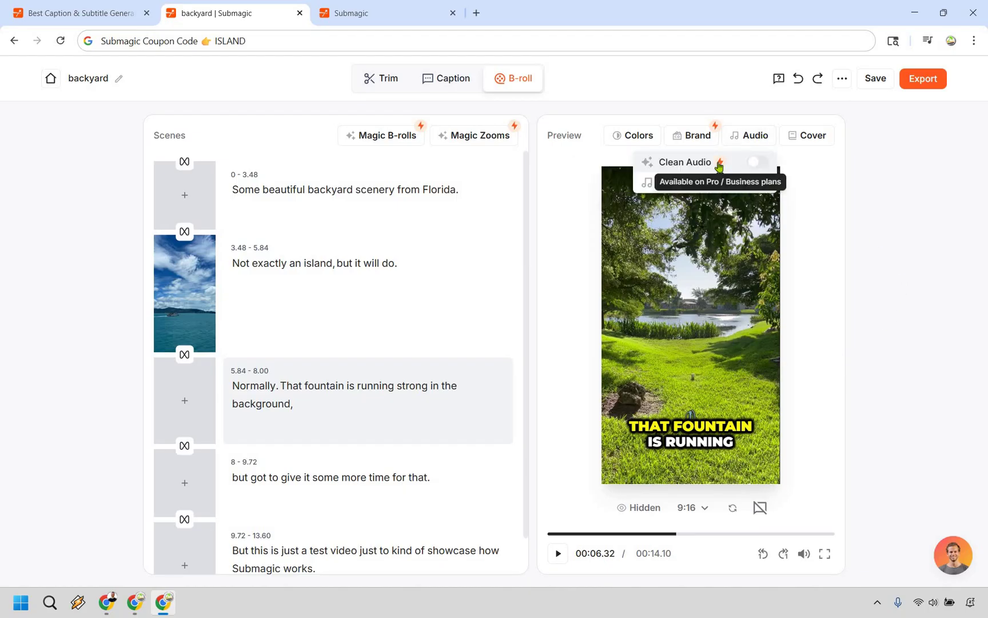
left_click(754, 162)
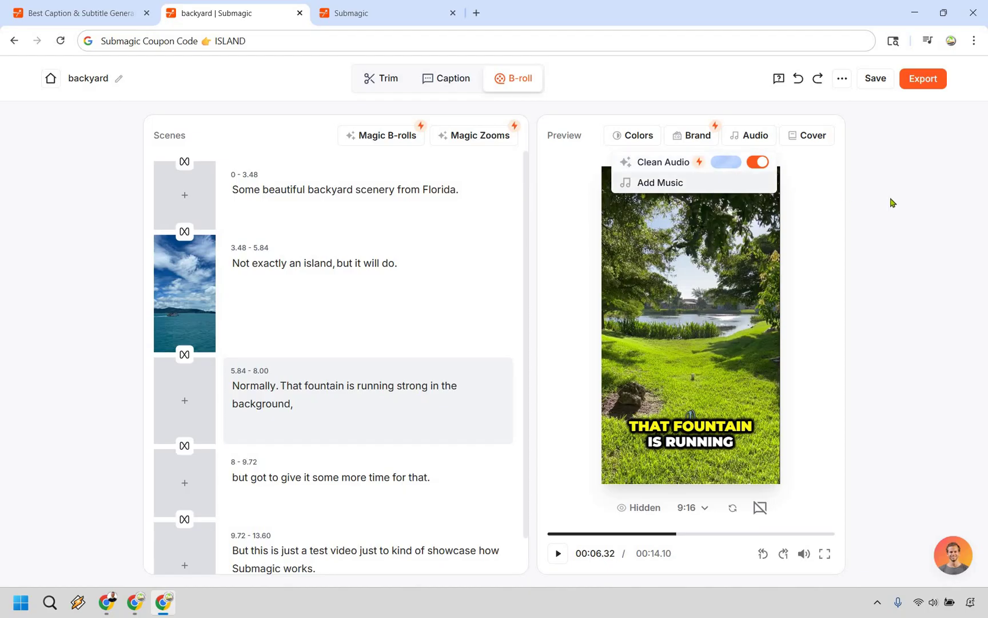
left_click(812, 138)
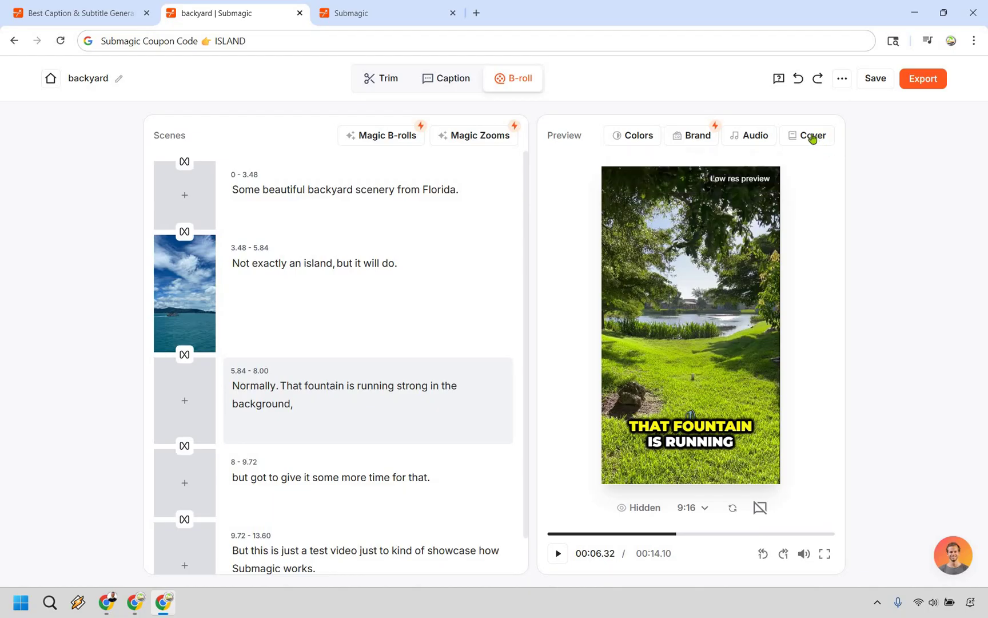
- Wait for 'Speech enhanced successfully', then return to the caption style gallery
left_click(813, 138)
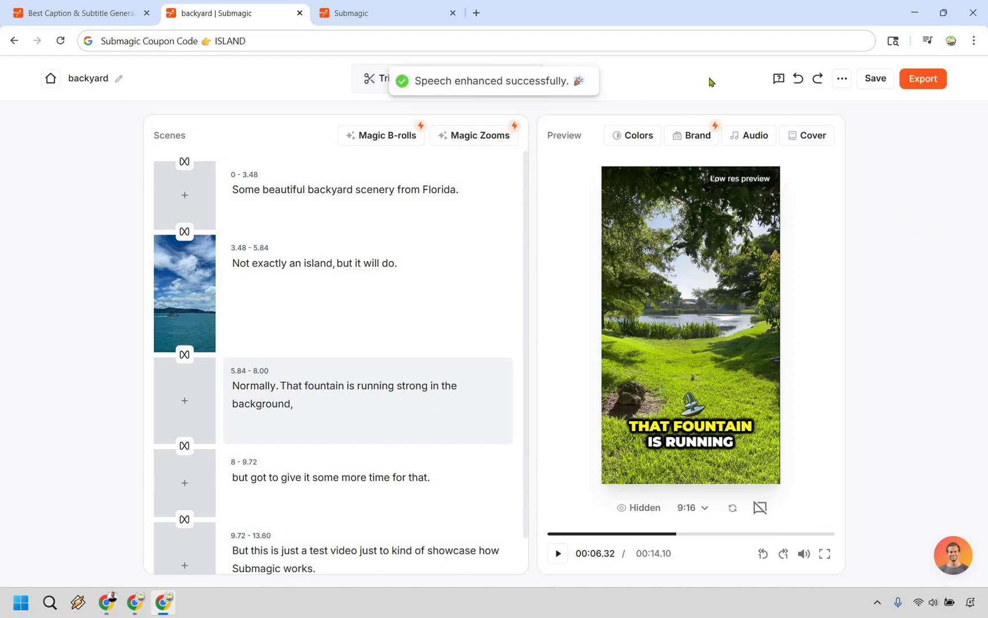
left_click(436, 75)
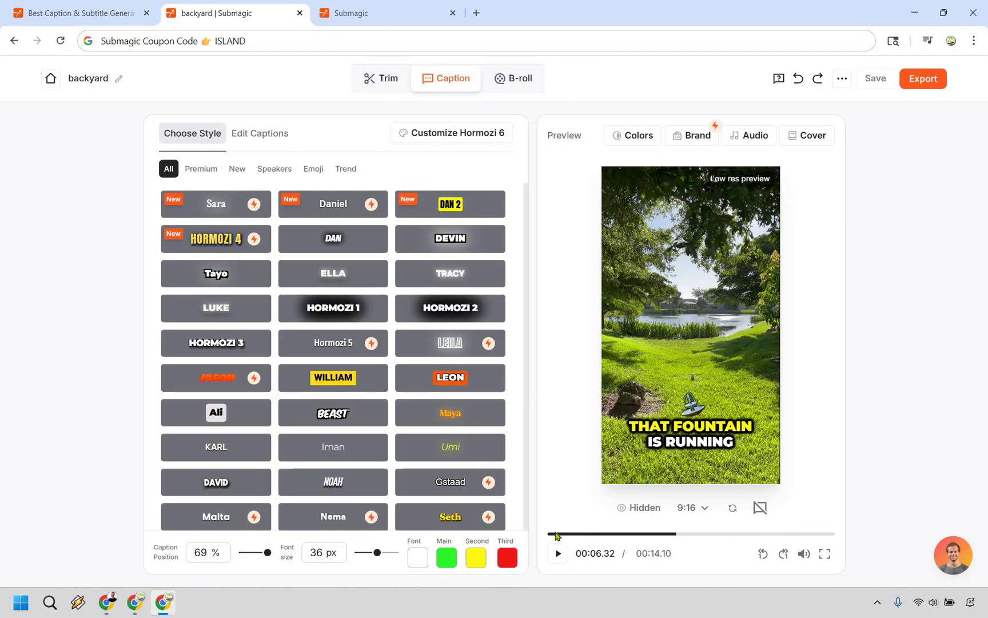
- Rewind the edited backyard video to the start and play it back in full
left_click(547, 534)
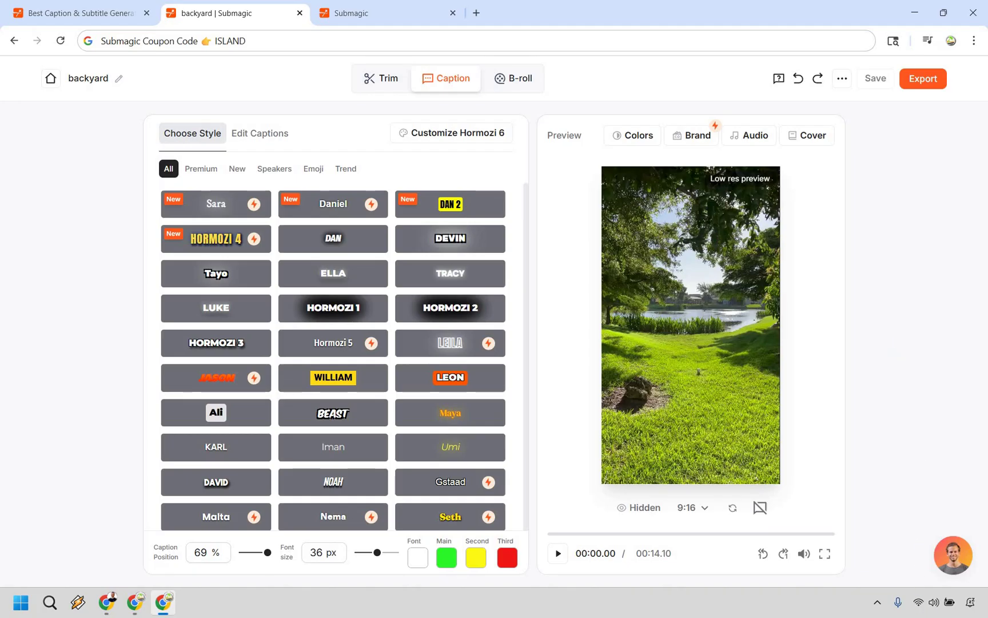
left_click(557, 554)
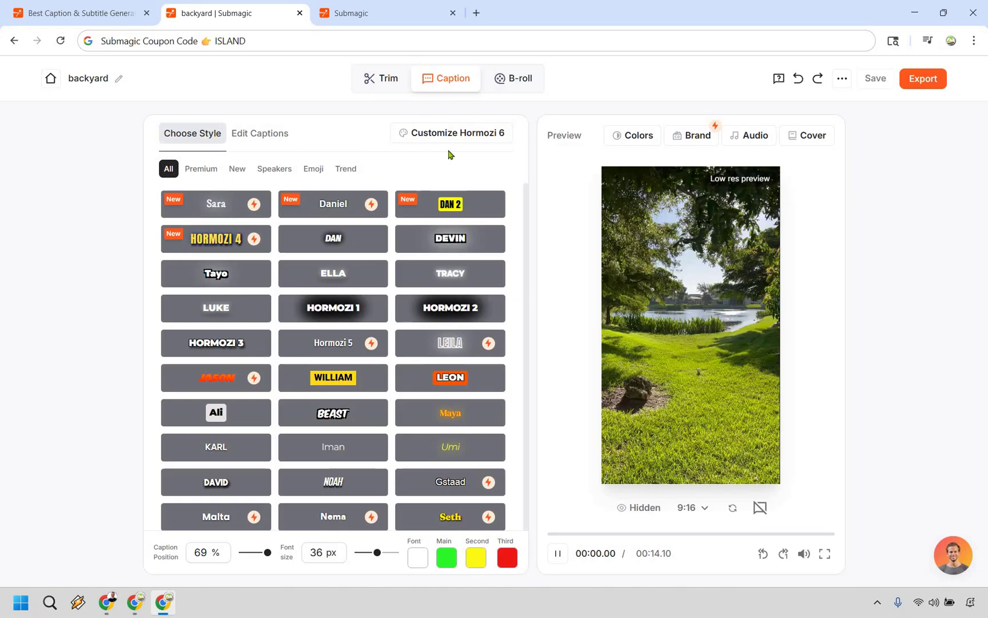
- Go to the Starter/Pro/Business/Enterprise pricing page and turn on annual discount pricing
left_click(396, 7)
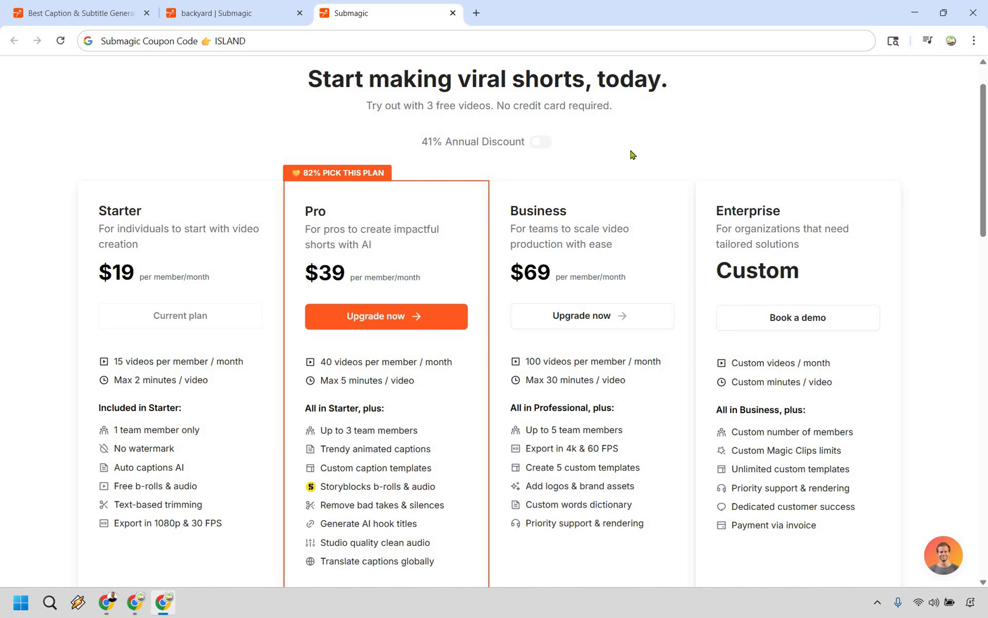
left_click(540, 146)
- Highlight the Pro plan's 5-minute video limit, AI hook titles and clean audio features
triple_click(396, 381)
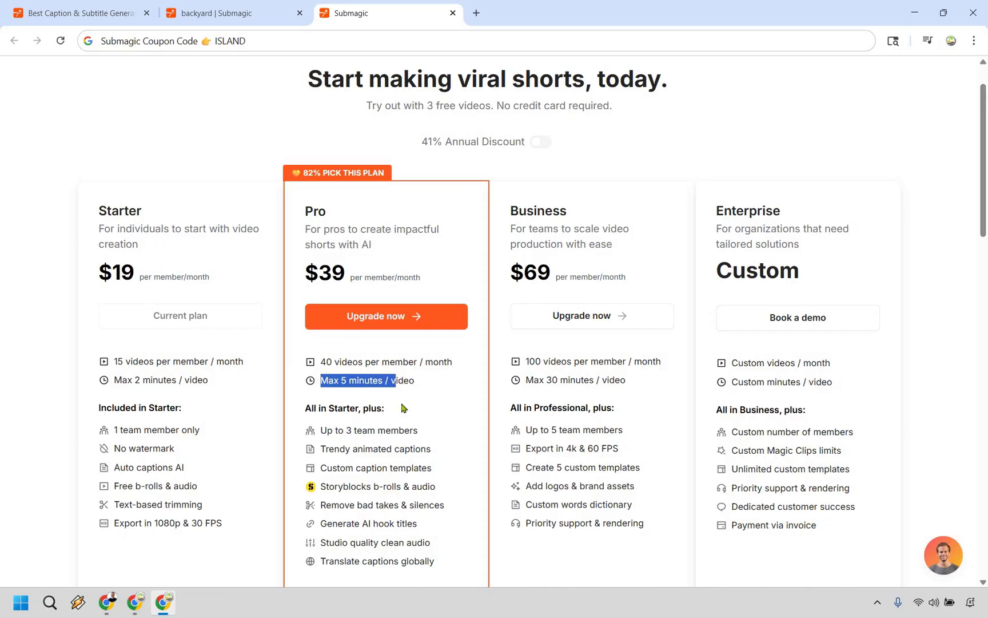
left_click(430, 429)
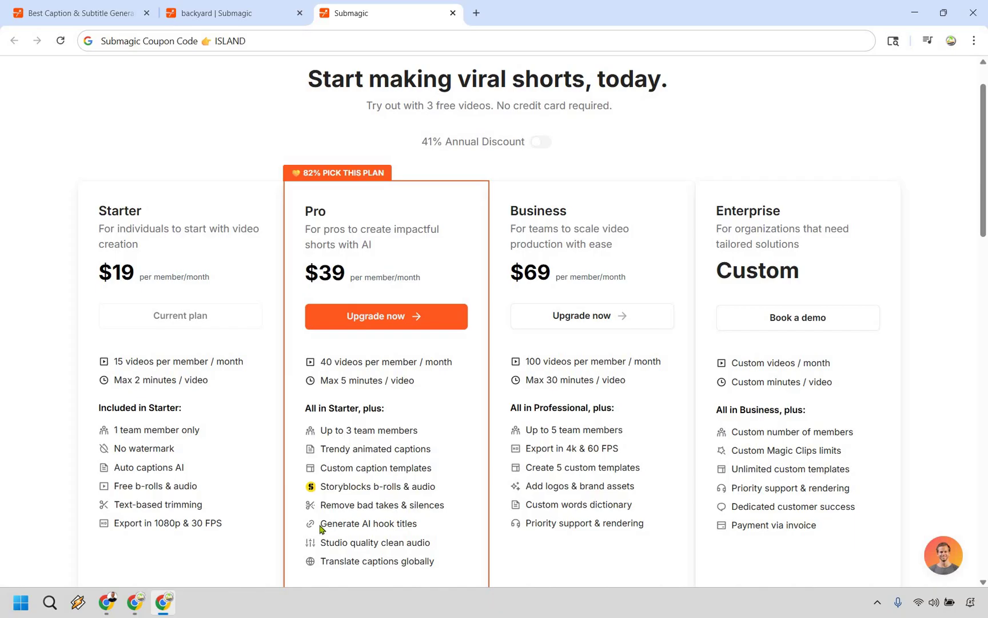
left_click_drag(320, 523, 429, 525)
left_click(429, 525)
left_click_drag(320, 543, 434, 525)
left_click(435, 525)
- Highlight the Business plan's monthly video allowance and 4K export, then return to the homepage
left_click_drag(556, 362, 525, 362)
left_click(530, 382)
left_click_drag(526, 450, 639, 467)
left_click(572, 427)
left_click_drag(526, 361, 644, 386)
left_click(644, 386)
left_click(100, 7)
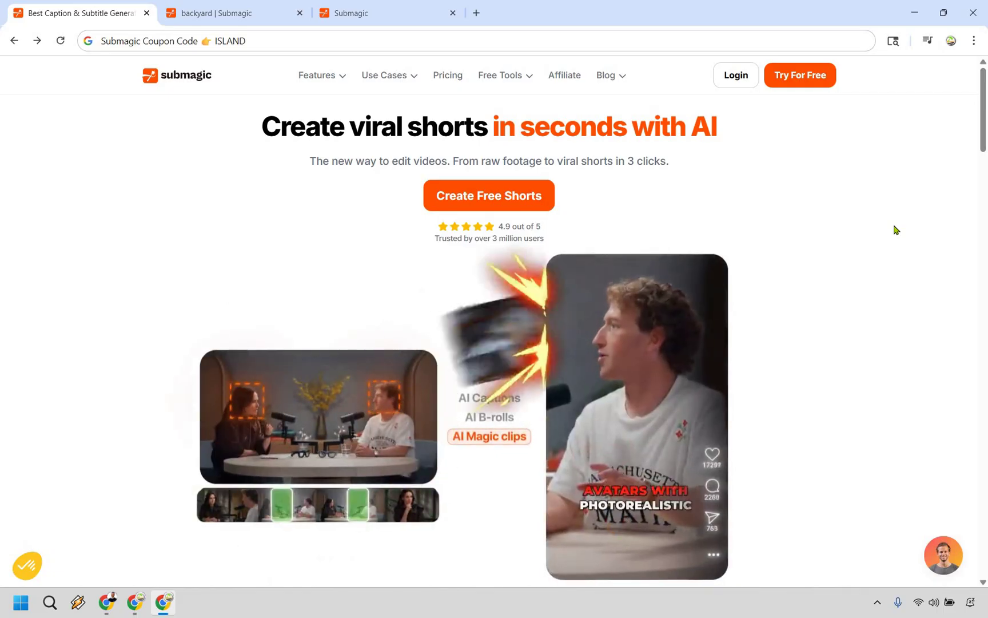
key("ctrl+Tab")
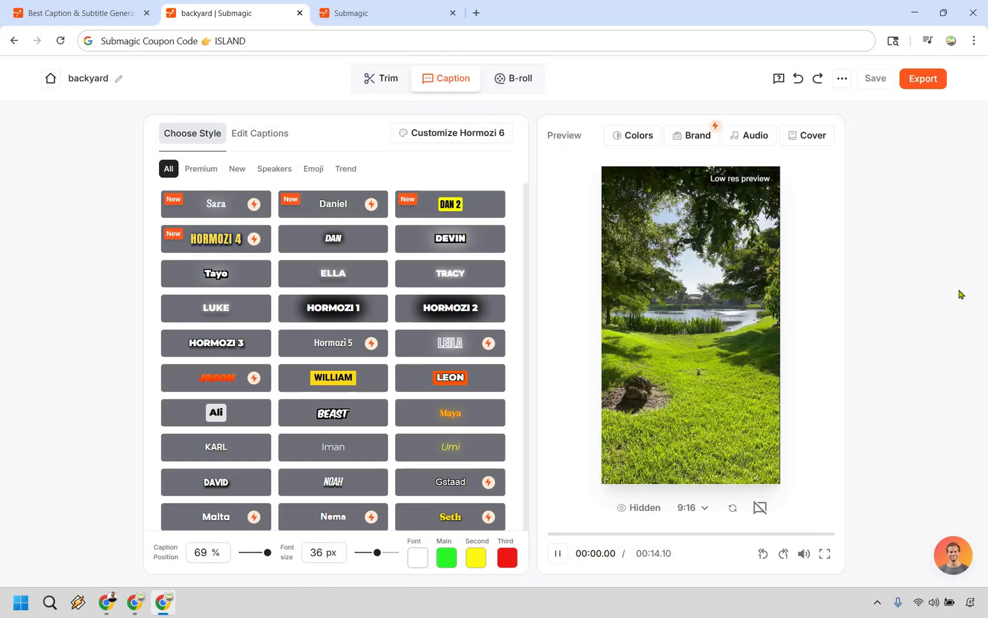
key("ctrl+Tab")
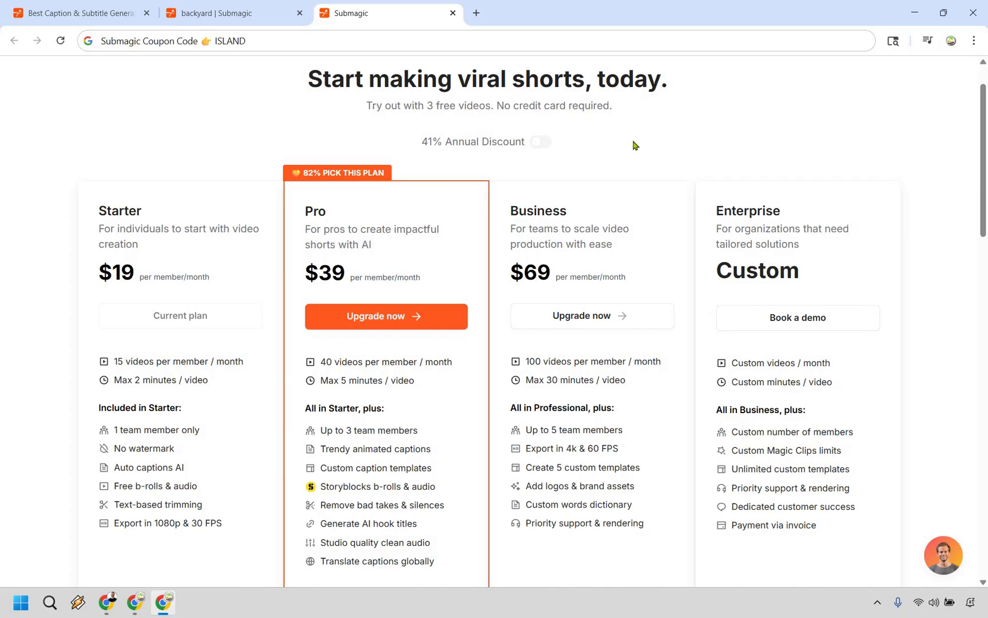
key("ctrl+shift+Tab")
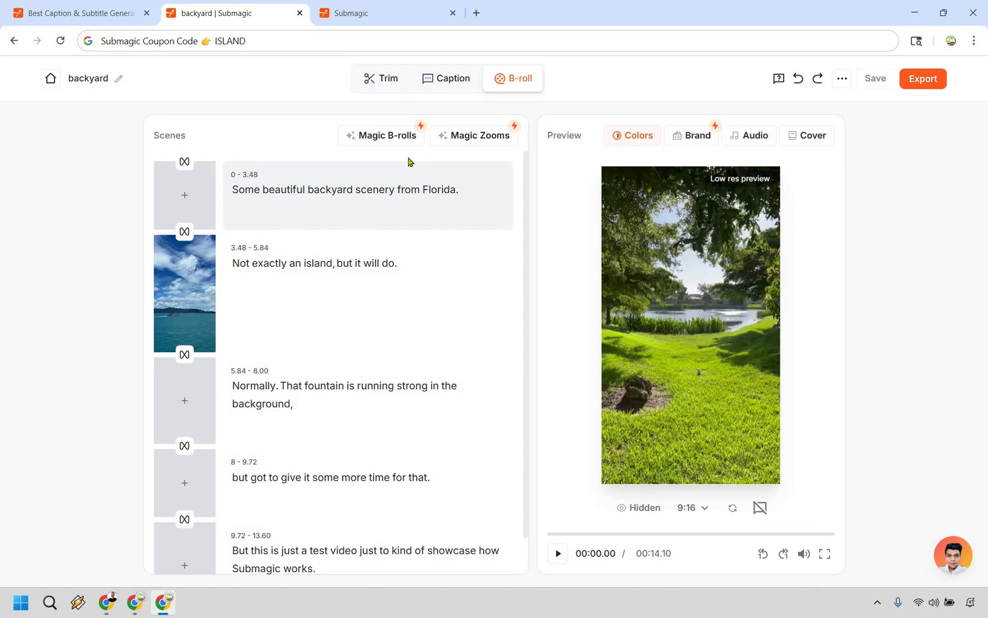
left_click(121, 8)
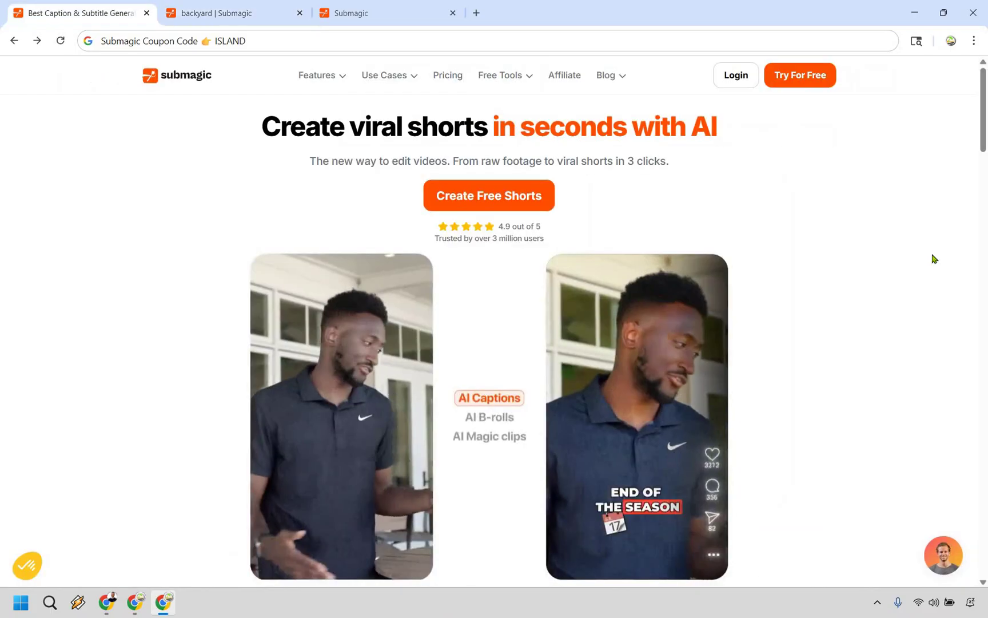